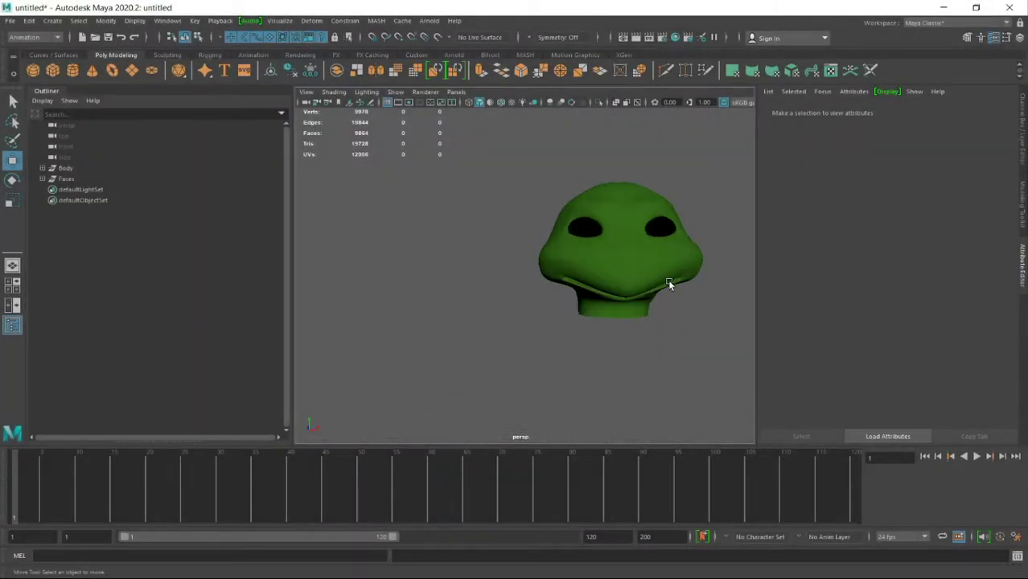
Step: Select the green head, page to its pasted_face_expressions blend shape, and set angry1 to 1
middle_click_drag(667, 281, 636, 270, "alt")
scroll(636, 270, "down", 2)
left_click(560, 264)
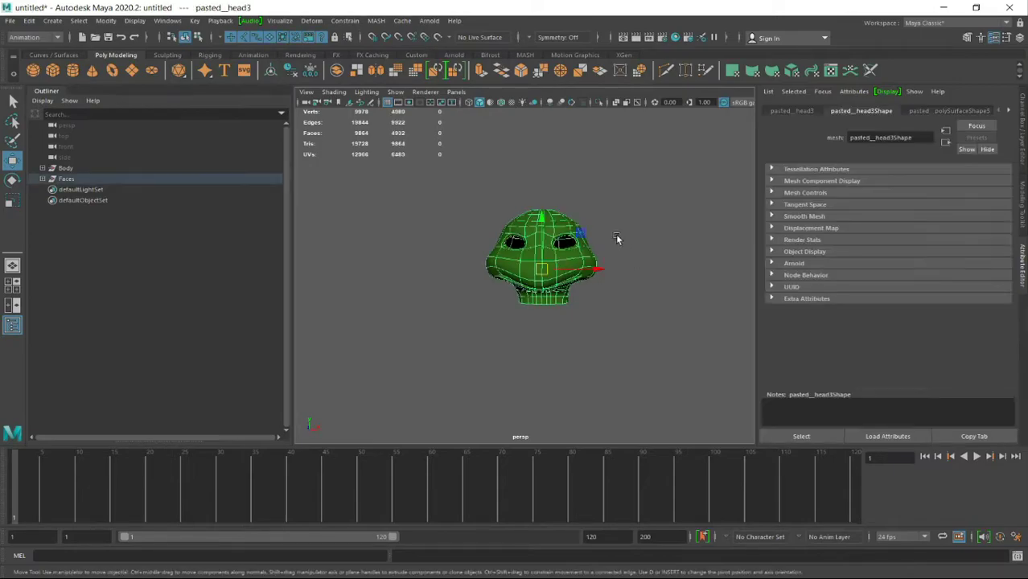
left_click(893, 112)
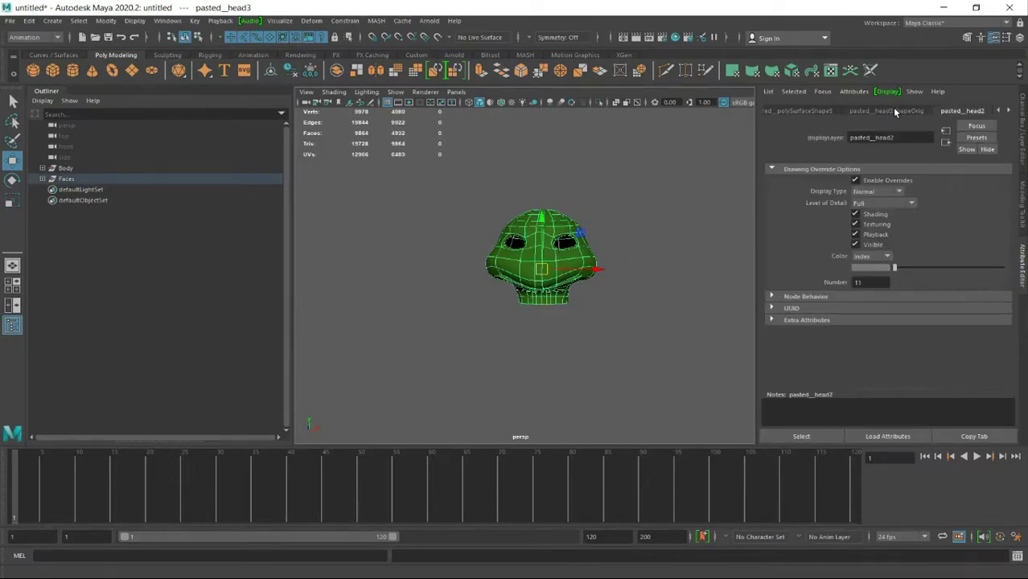
left_click(892, 113)
left_click(889, 110)
left_click(887, 109)
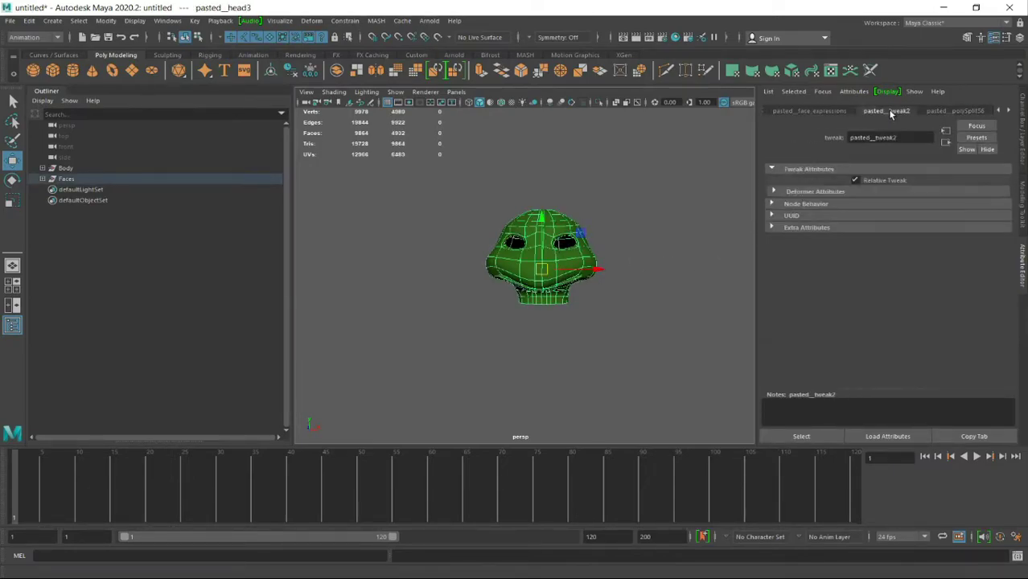
mouse_move(894, 208)
left_mouse_down()
mouse_move(985, 208)
mouse_move(890, 219)
mouse_move(970, 221)
mouse_move(895, 222)
mouse_move(910, 229)
mouse_move(894, 240)
mouse_move(964, 232)
mouse_move(871, 240)
mouse_move(974, 240)
mouse_move(917, 250)
mouse_move(943, 246)
left_mouse_up()
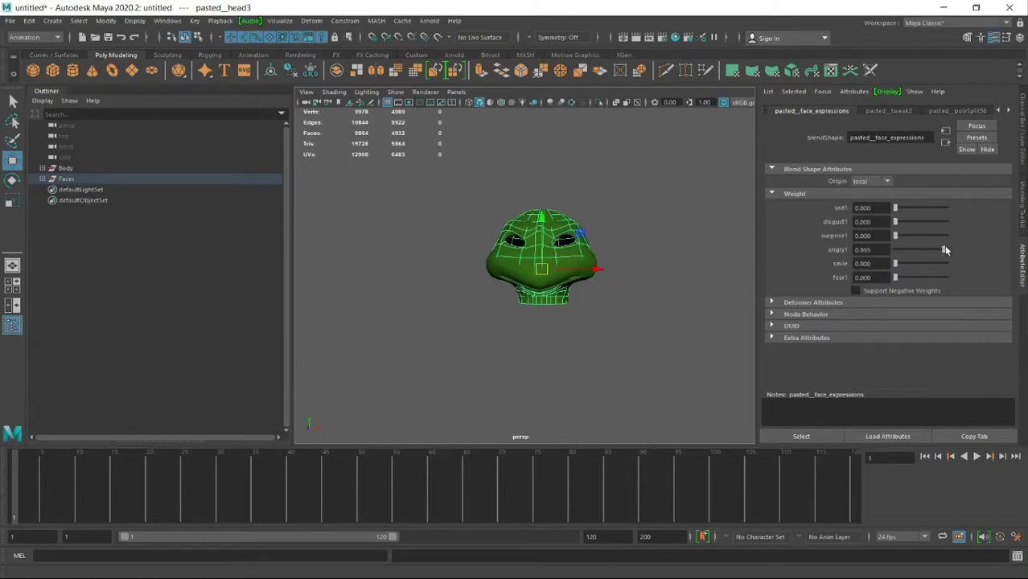
Step: Reselect the head and scroll down to its blend shape weight sliders
left_click(518, 275)
left_click(546, 276)
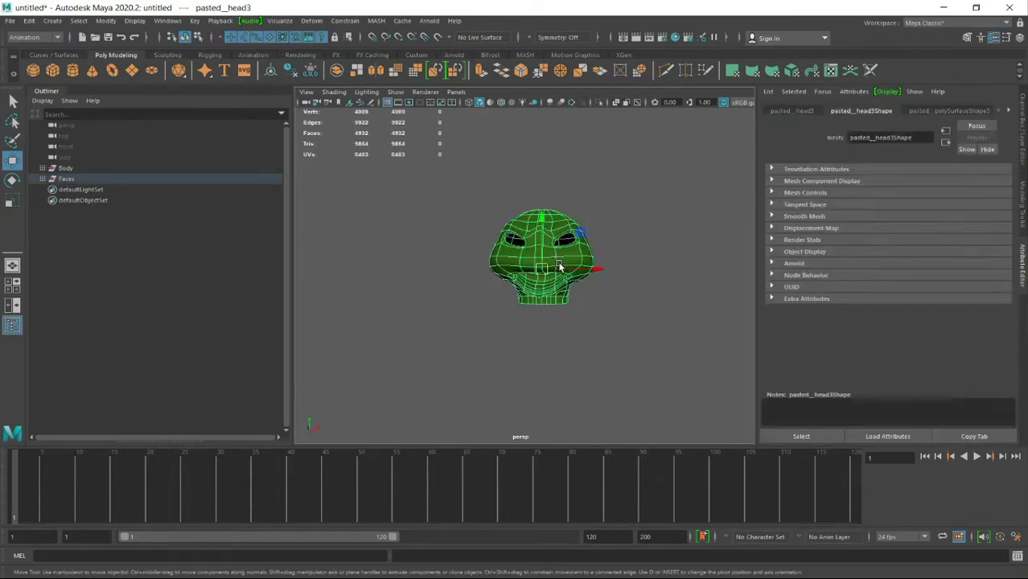
left_click(589, 293)
scroll(791, 113, "down", 2)
scroll(791, 112, "down", 1)
scroll(790, 112, "down", 1)
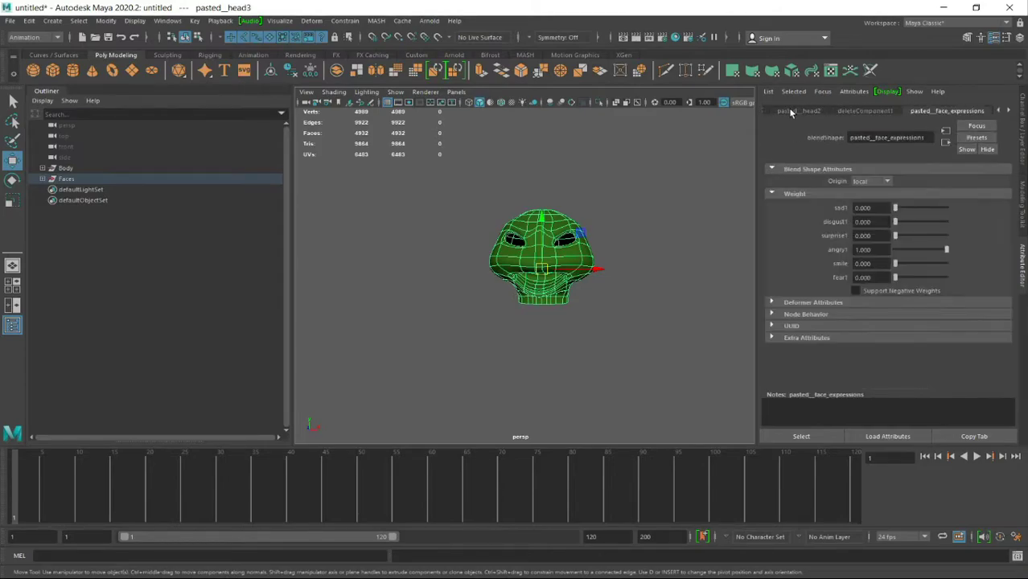
Step: Preview the surprise1 and smile expressions with their weight sliders, then reselect the head
mouse_move(945, 252)
left_mouse_down()
mouse_move(895, 250)
mouse_move(941, 237)
mouse_move(905, 237)
mouse_move(936, 251)
mouse_move(851, 265)
left_mouse_up()
mouse_move(931, 250)
left_mouse_down()
mouse_move(885, 250)
mouse_move(911, 237)
mouse_move(885, 237)
mouse_move(944, 266)
mouse_move(895, 264)
left_mouse_up()
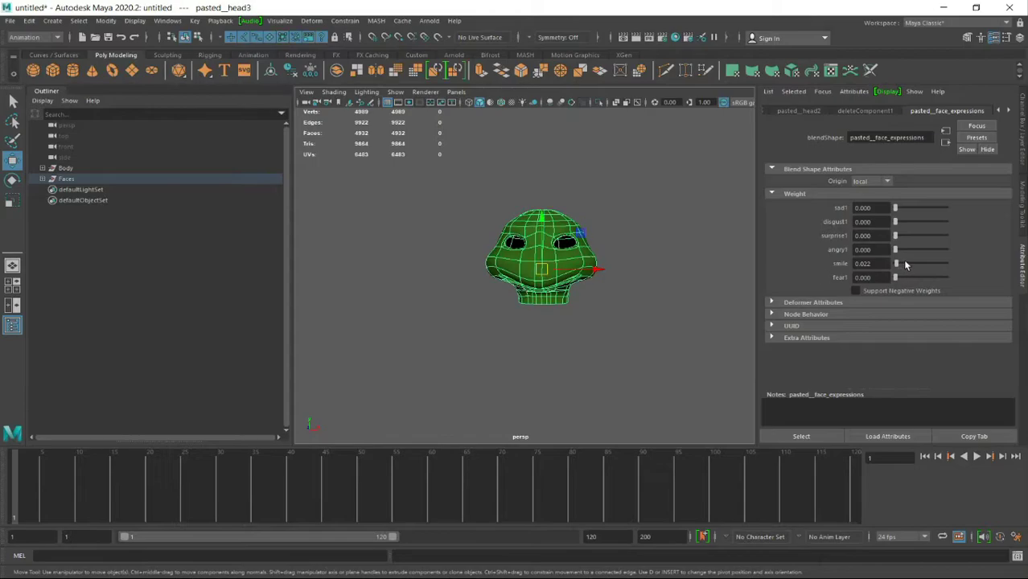
left_click(576, 319)
left_click(551, 271)
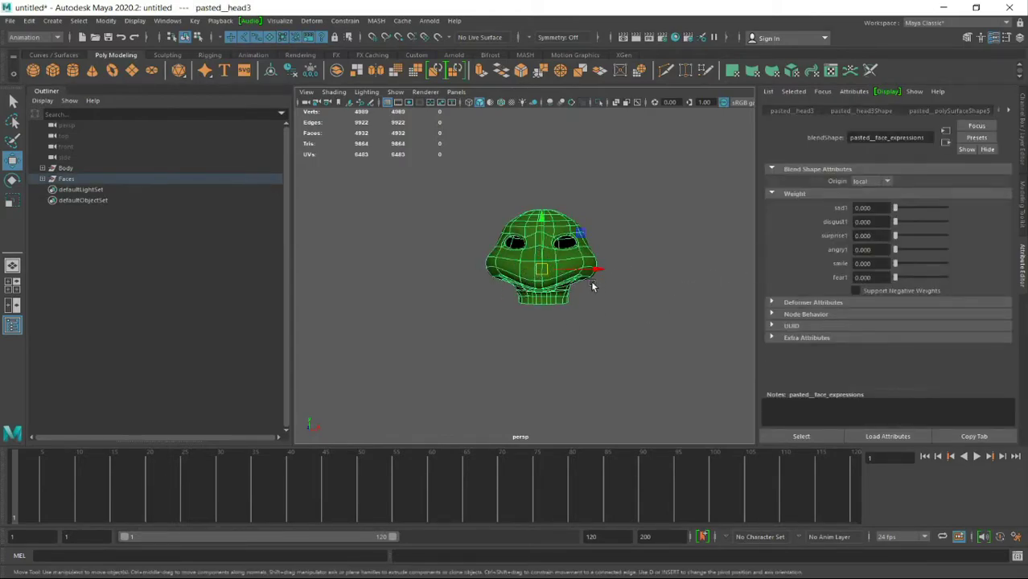
Step: Duplicate the head twice with Ctrl+D, placing each copy further to the left
key("ctrl+d")
left_click_drag(599, 274, 453, 275)
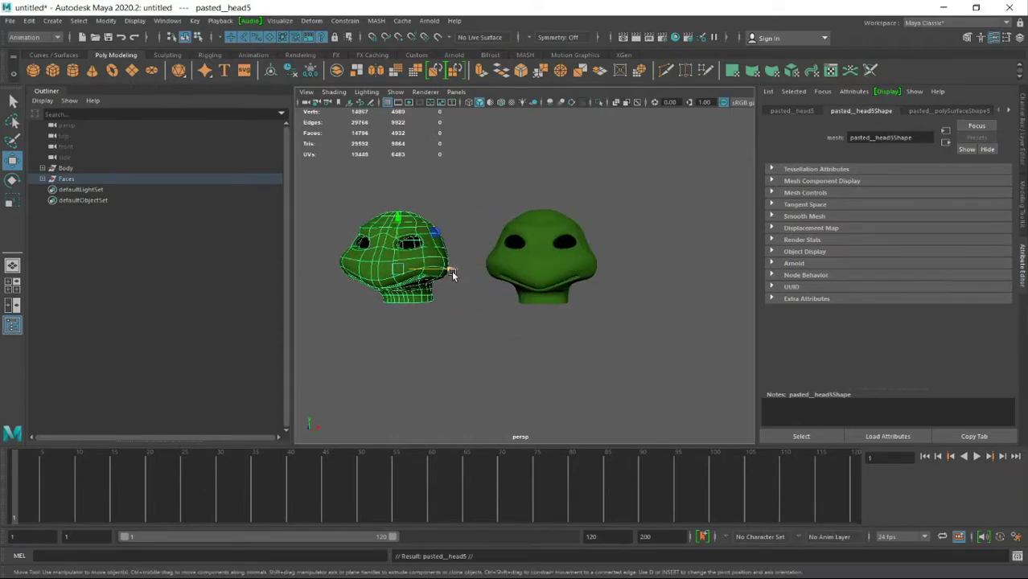
scroll(412, 292, "down", 5)
scroll(489, 305, "up", 2)
scroll(512, 320, "up", 2)
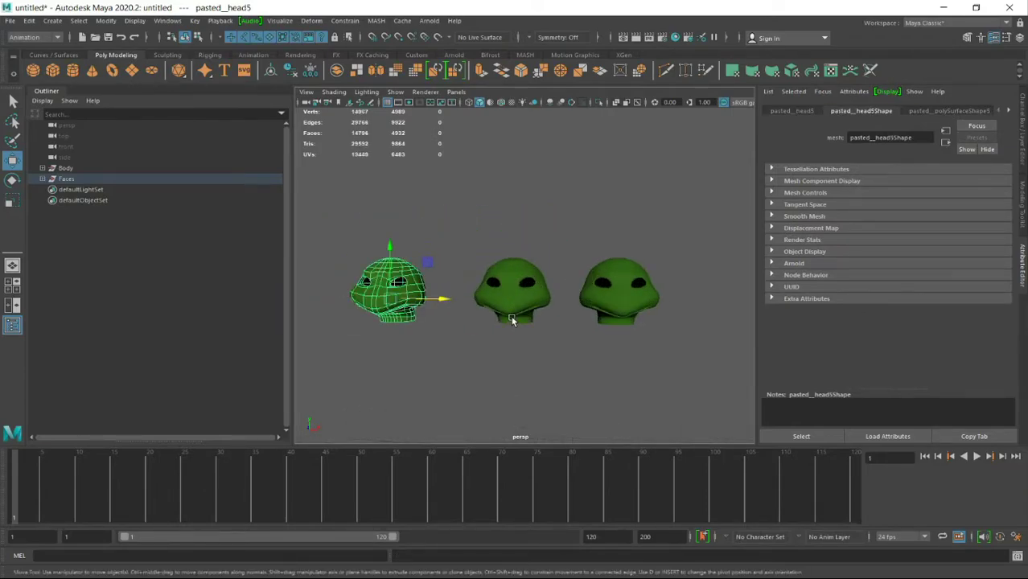
key("ctrl+d")
mouse_move(450, 301)
left_mouse_down()
mouse_move(472, 298)
mouse_move(370, 298)
left_mouse_up()
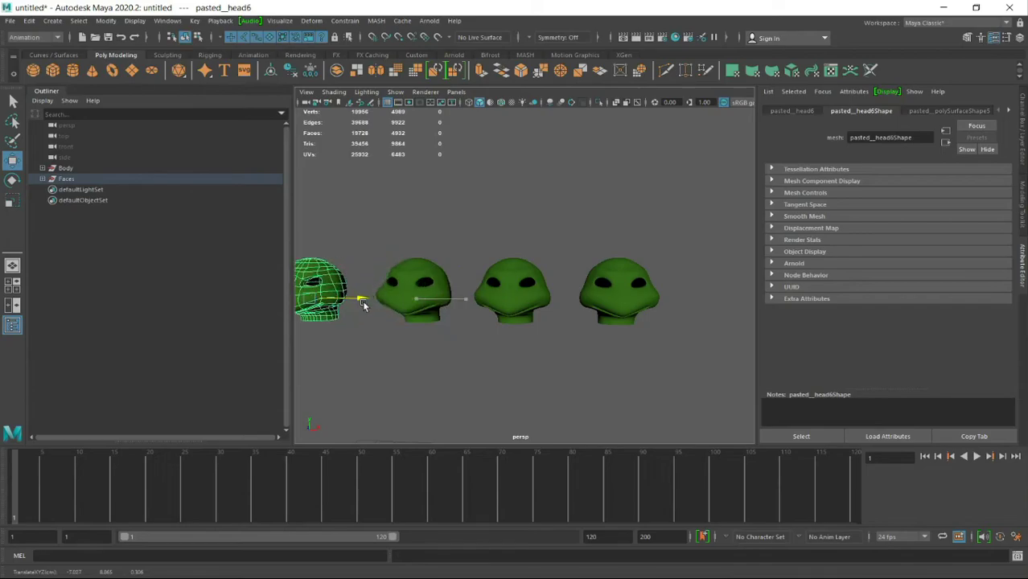
scroll(449, 316, "down", 1)
left_click(582, 345)
scroll(599, 348, "up", 3)
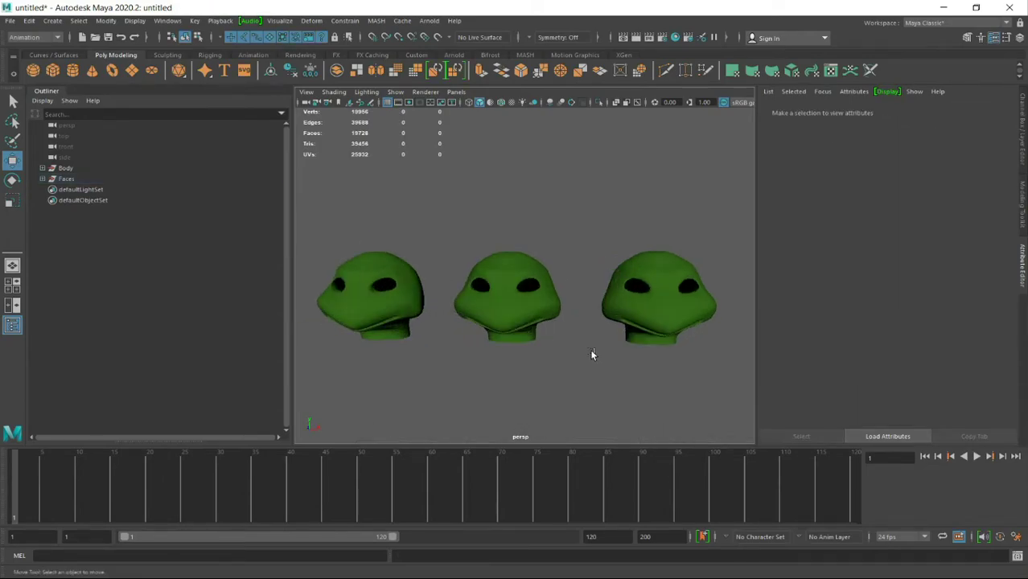
Step: Select the middle head and switch it to component editing
mouse_move(592, 355)
left_mouse_down("alt")
mouse_move(618, 346)
mouse_move(570, 357)
left_mouse_up("alt")
left_click(545, 324)
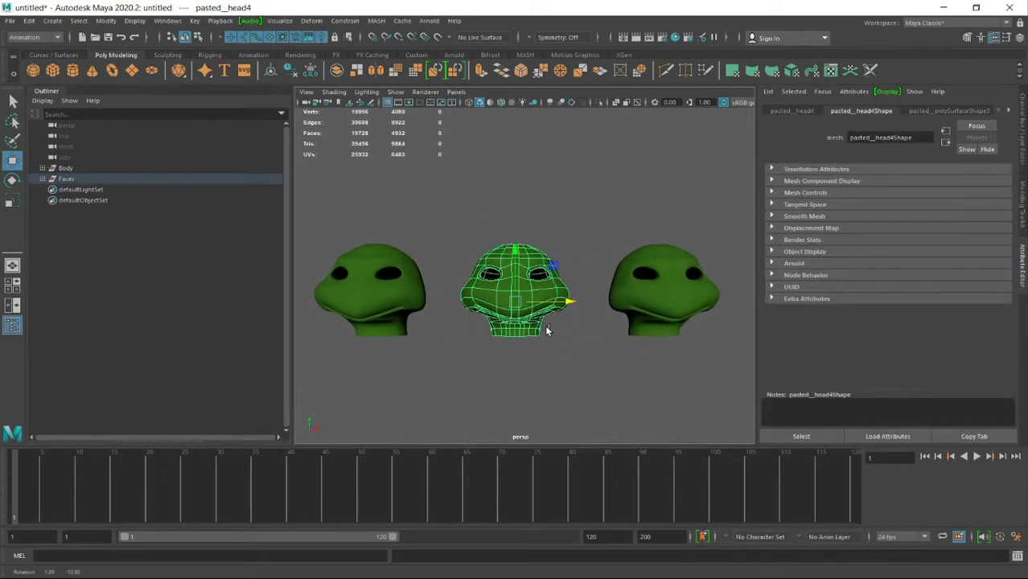
left_click_drag(544, 320, 541, 335, "alt")
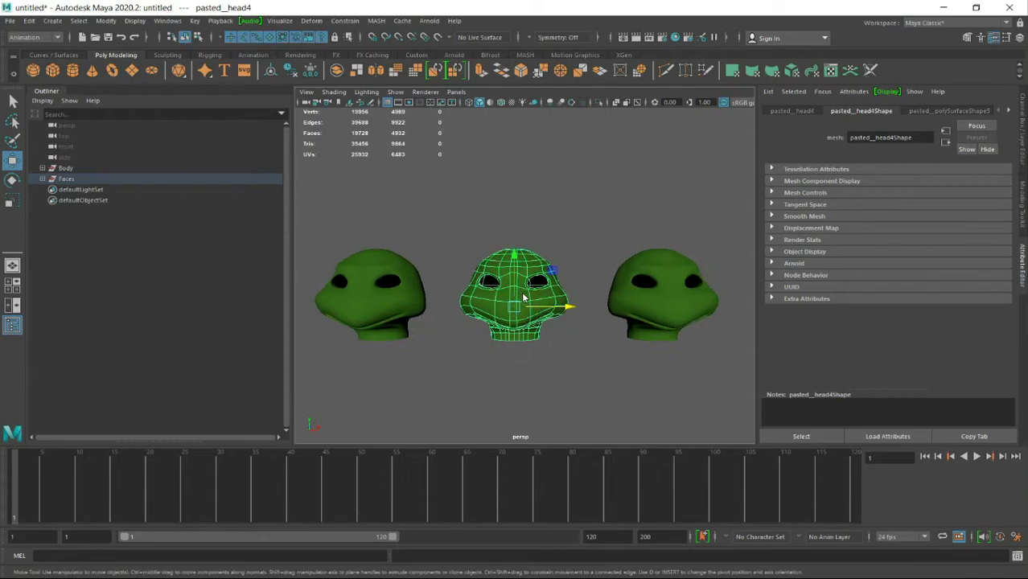
right_click_drag(523, 298, 475, 273)
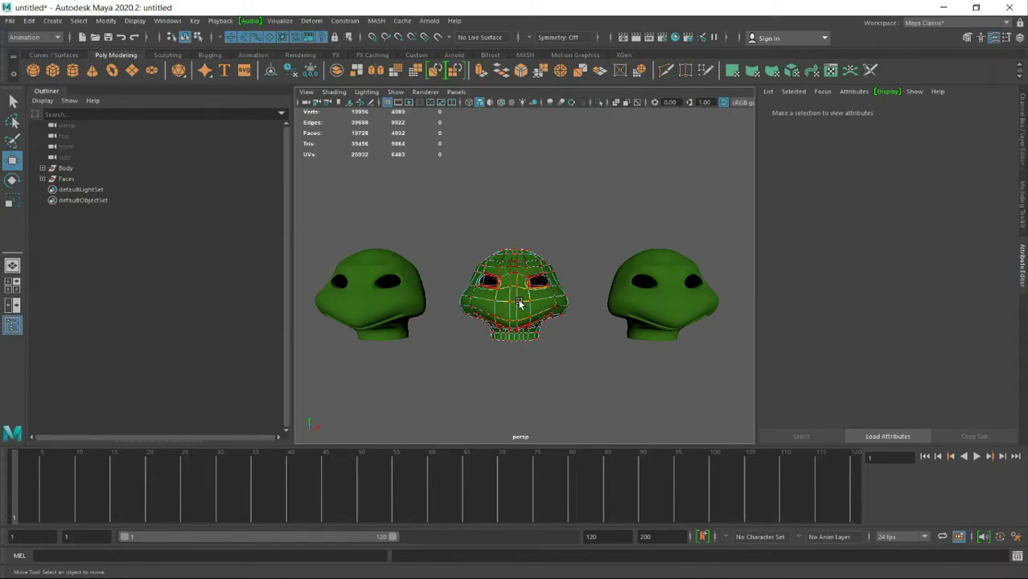
Step: Shrink the soft-selection falloff radius on the middle head's vertices
mouse_move(520, 303)
left_mouse_down()
mouse_move(555, 299)
mouse_move(512, 318)
mouse_move(504, 304)
mouse_move(514, 315)
mouse_move(515, 299)
left_mouse_up()
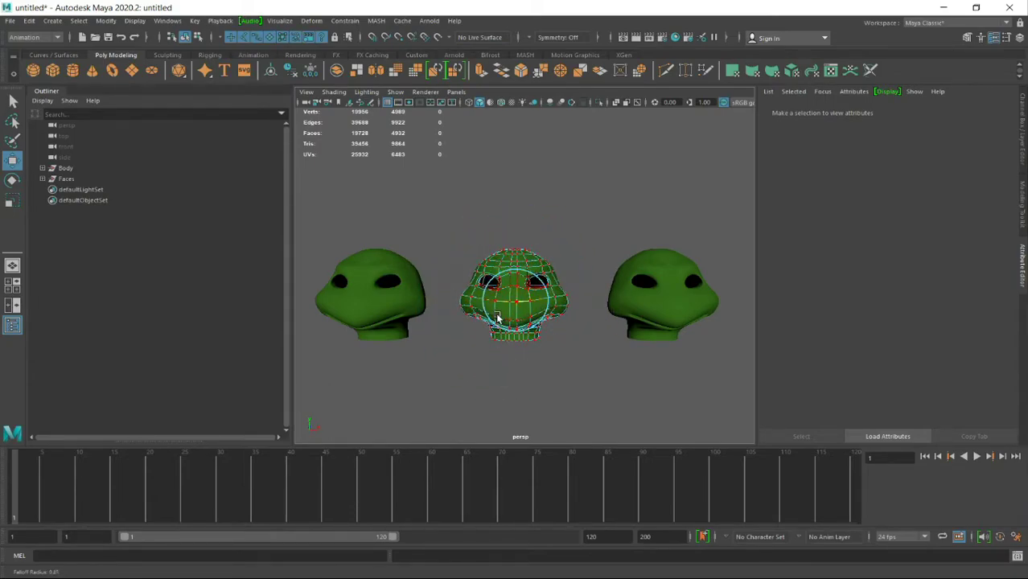
Step: Widen the soft-selection falloff and raise the middle head's left mouth corner
scroll(562, 342, "up", 5)
scroll(551, 300, "down", 3)
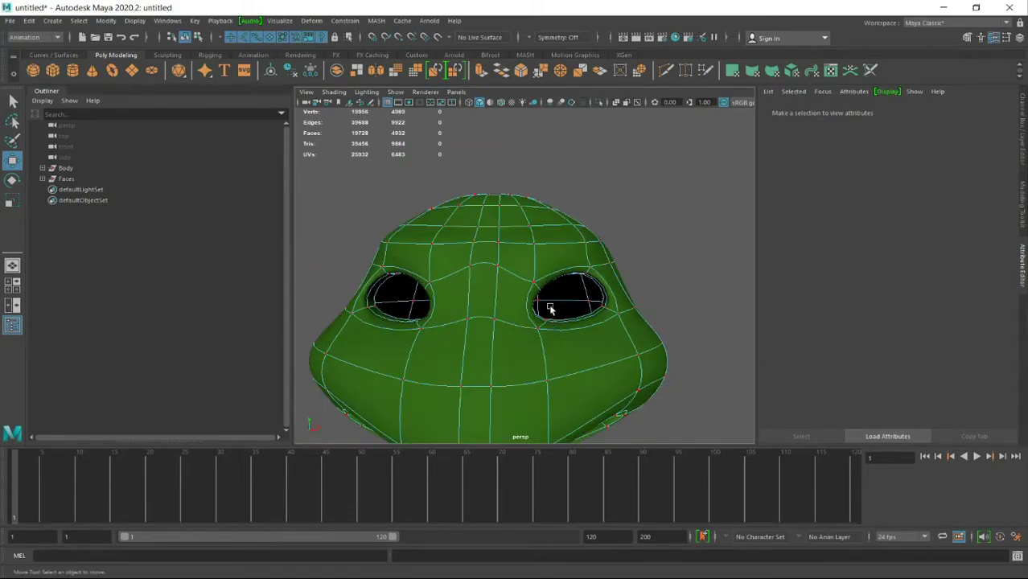
scroll(539, 273, "up", 2)
left_click(586, 311)
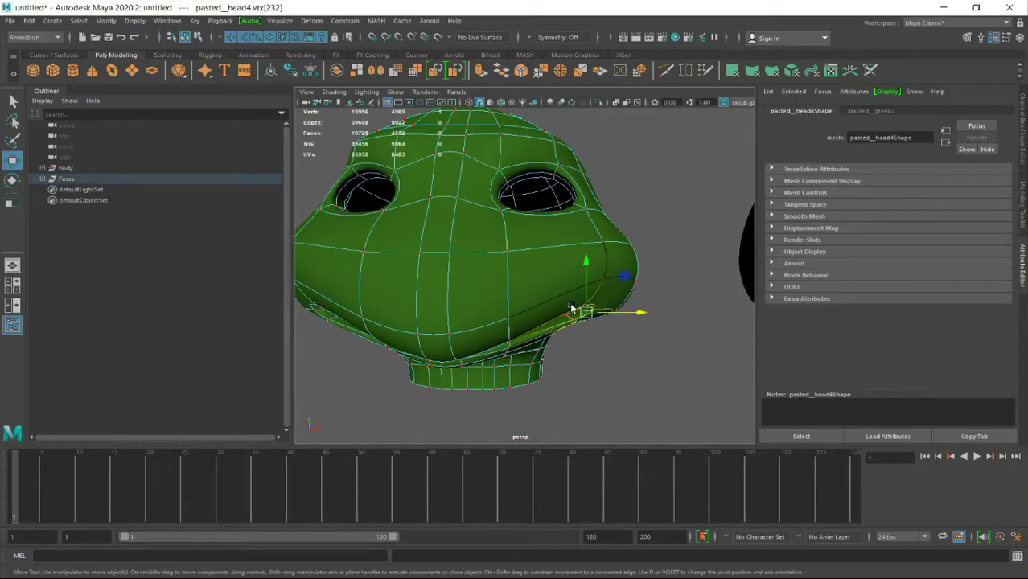
left_click_drag(572, 308, 594, 303)
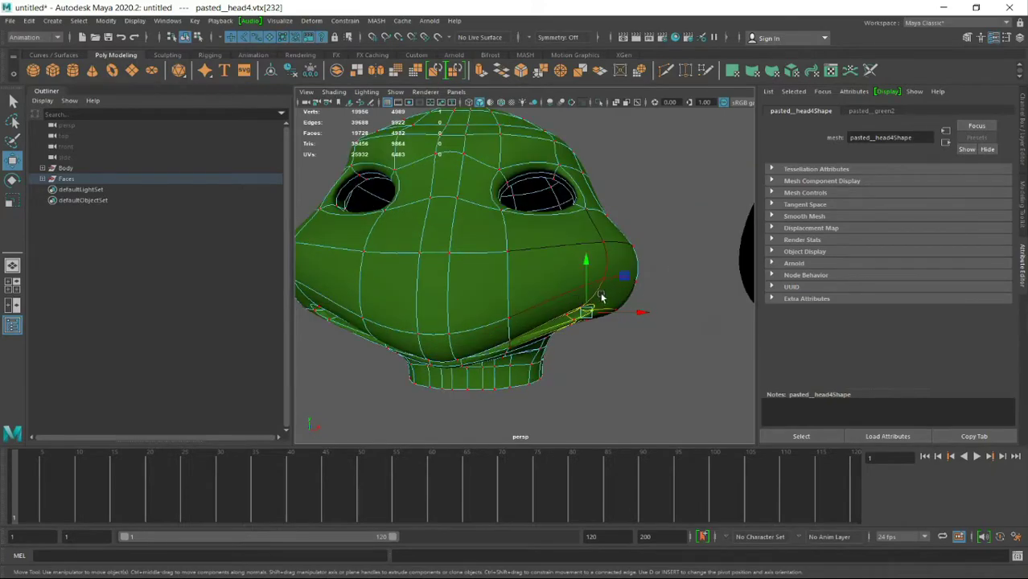
scroll(601, 298, "down", 3)
mouse_move(592, 299)
left_mouse_down("alt")
mouse_move(585, 305)
mouse_move(592, 282)
mouse_move(590, 292)
mouse_move(574, 288)
mouse_move(576, 273)
left_mouse_up("alt")
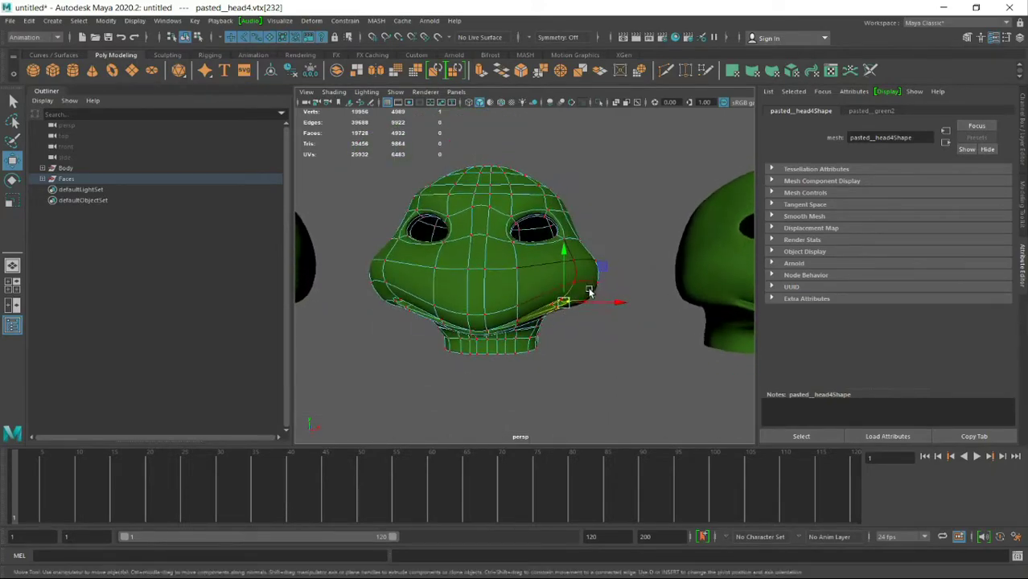
left_click(395, 301)
mouse_move(395, 301)
left_mouse_down()
mouse_move(384, 273)
mouse_move(468, 280)
mouse_move(452, 246)
mouse_move(461, 270)
left_mouse_up()
Step: Pull the inner eye corner down, then frame all heads and clear the selection
left_click(455, 246)
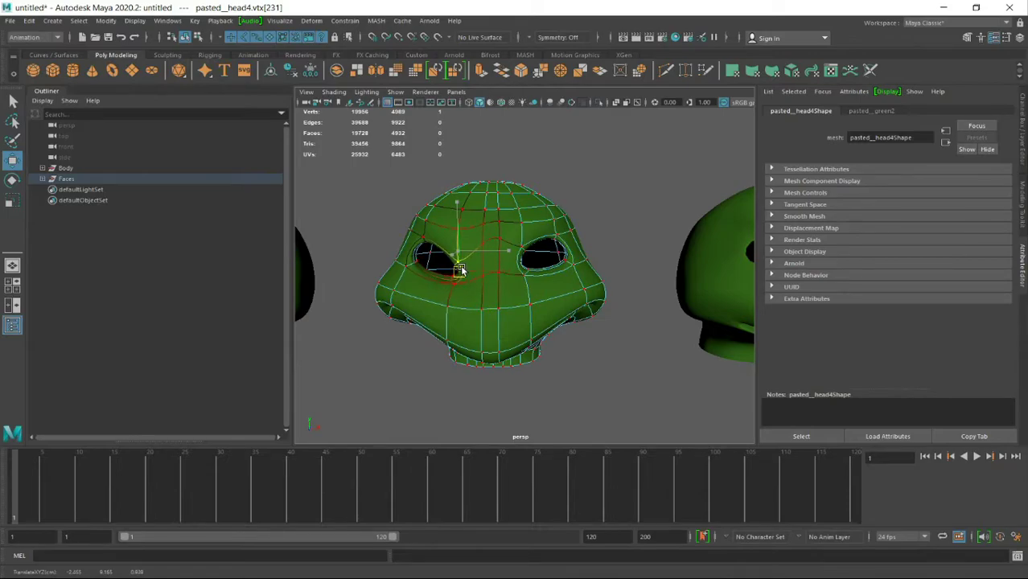
left_click(523, 251)
left_click_drag(523, 251, 518, 275)
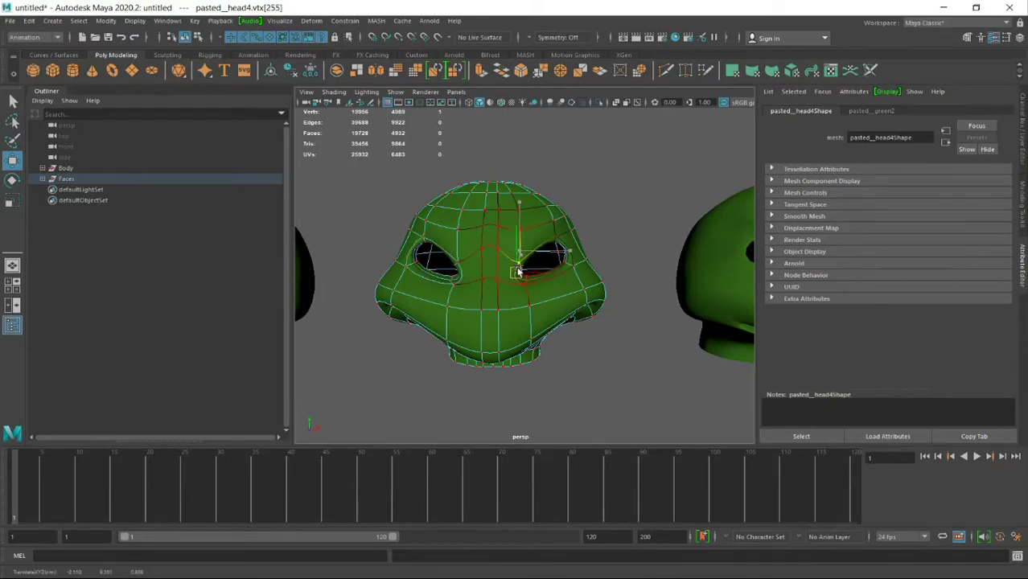
key("a")
left_click(540, 343)
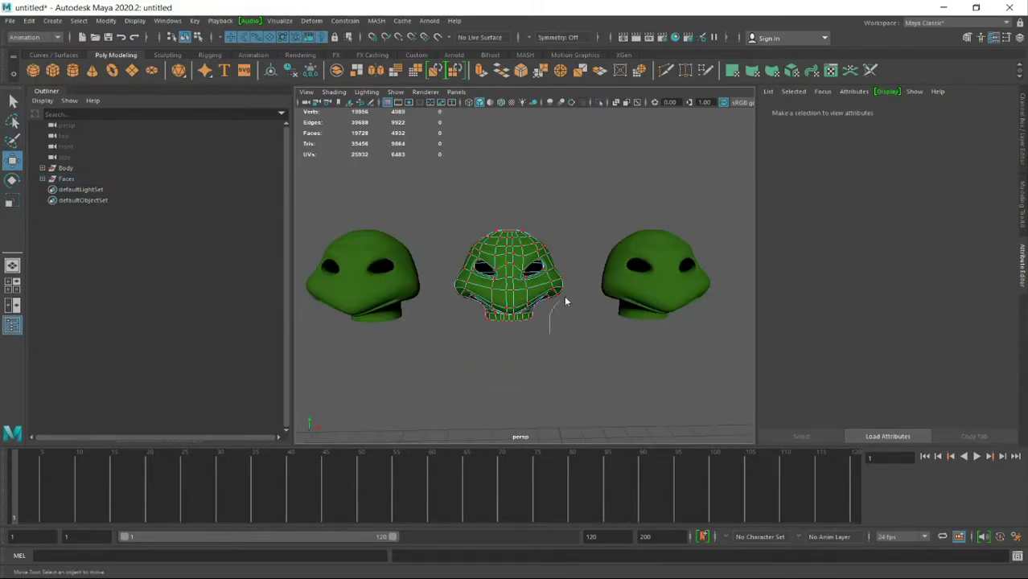
Step: Return to object mode, reselect the middle head, and switch it back to component editing
right_click_drag(566, 302, 592, 280)
left_click(573, 341)
left_click_drag(581, 351, 569, 327, "alt")
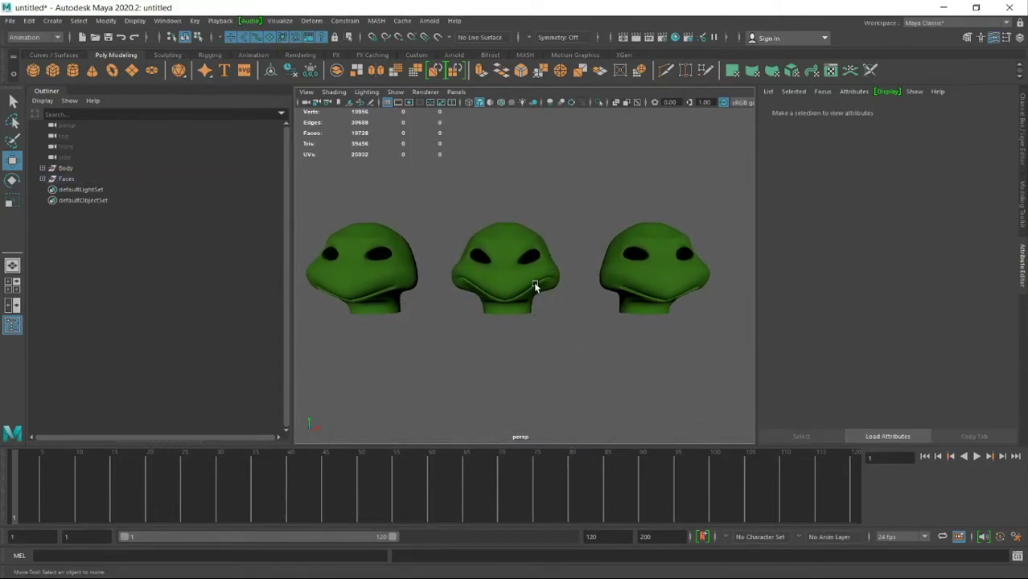
mouse_move(519, 288)
left_mouse_down("alt")
mouse_move(563, 315)
mouse_move(543, 306)
left_mouse_up("alt")
left_click(563, 316)
scroll(543, 306, "up", 5)
right_click(518, 272)
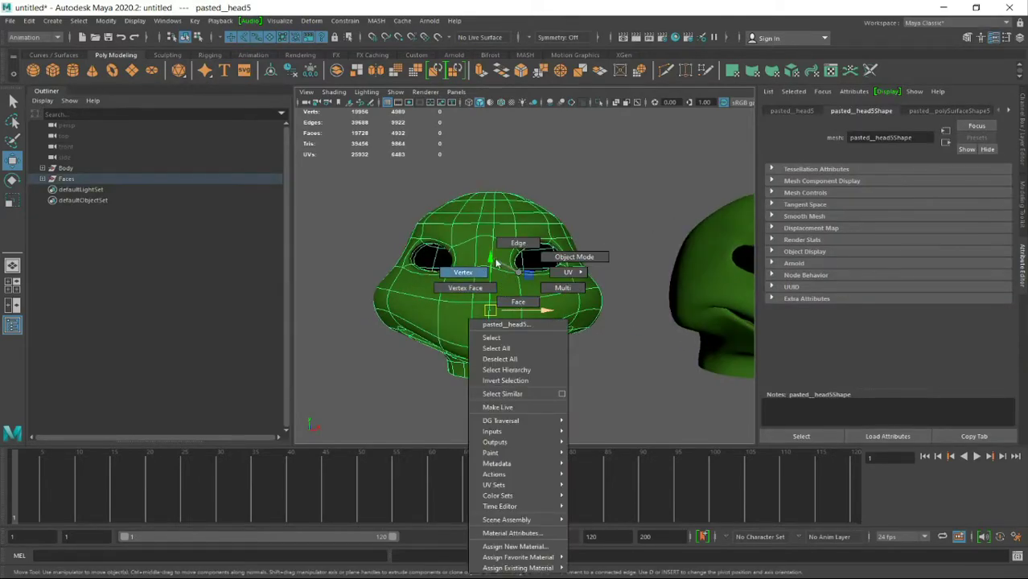
left_click(494, 299)
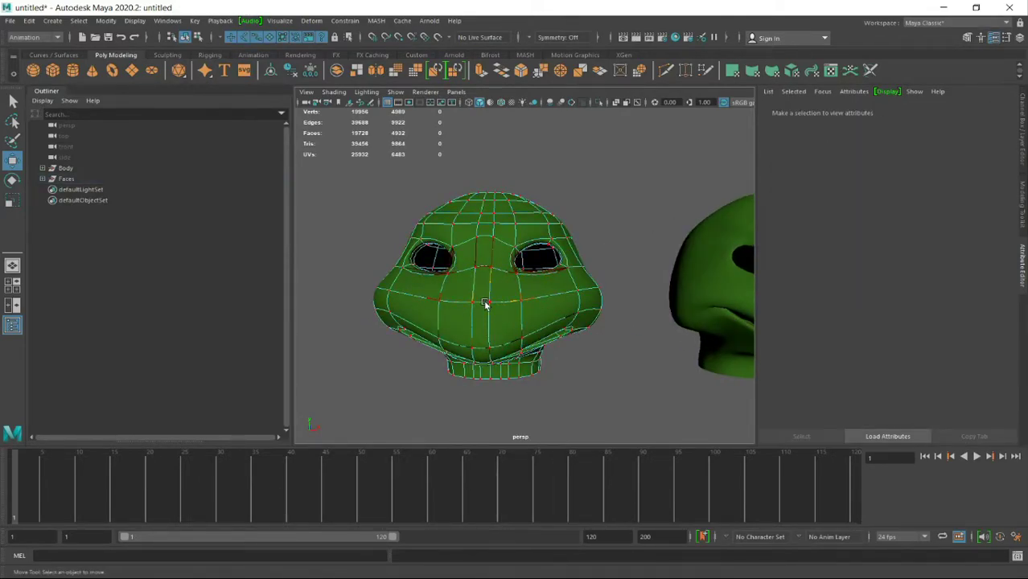
Step: Pick a mouth vertex on the middle head and orbit to view it from above
left_click(485, 302)
scroll(503, 299, "down", 3)
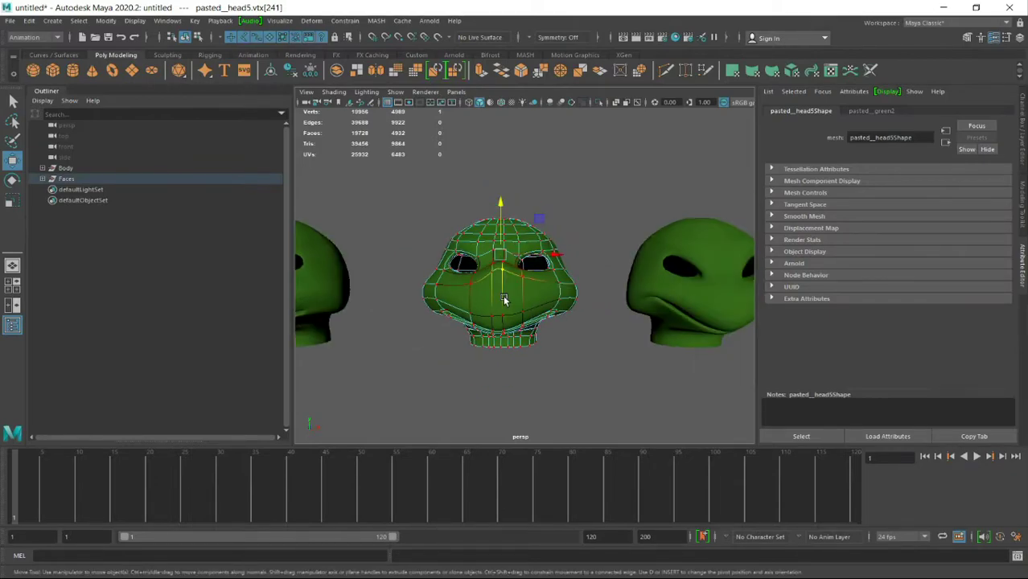
left_click_drag(519, 276, 470, 345, "alt")
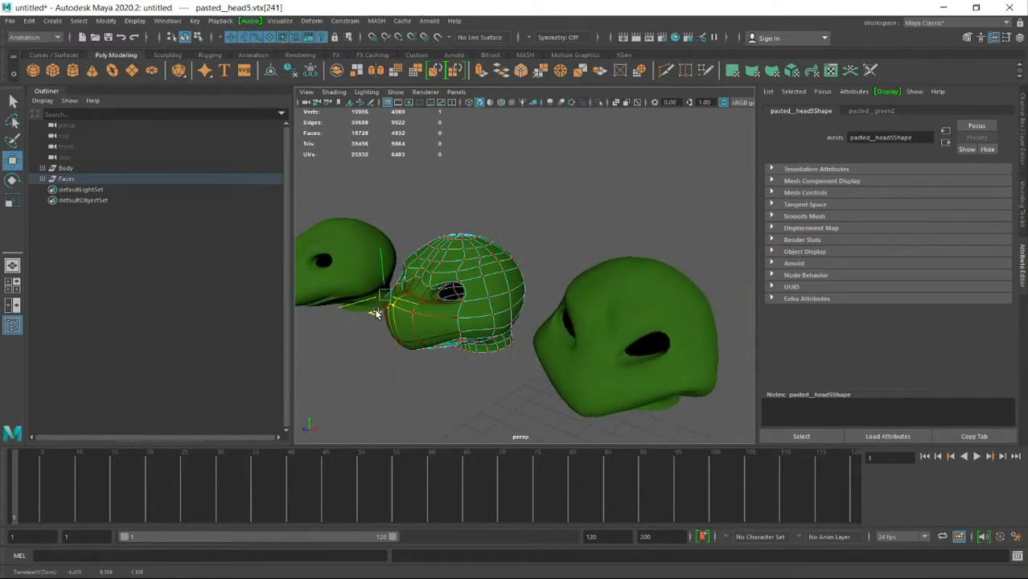
left_click_drag(470, 344, 533, 297, "alt")
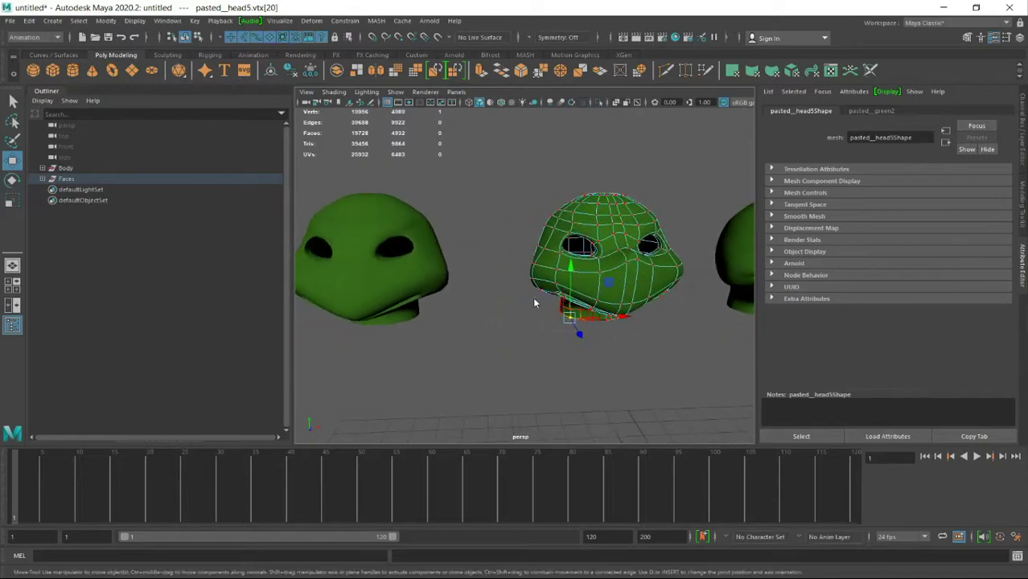
Step: Clear the vertex selection and switch the left head copy to vertex editing
right_click(597, 276)
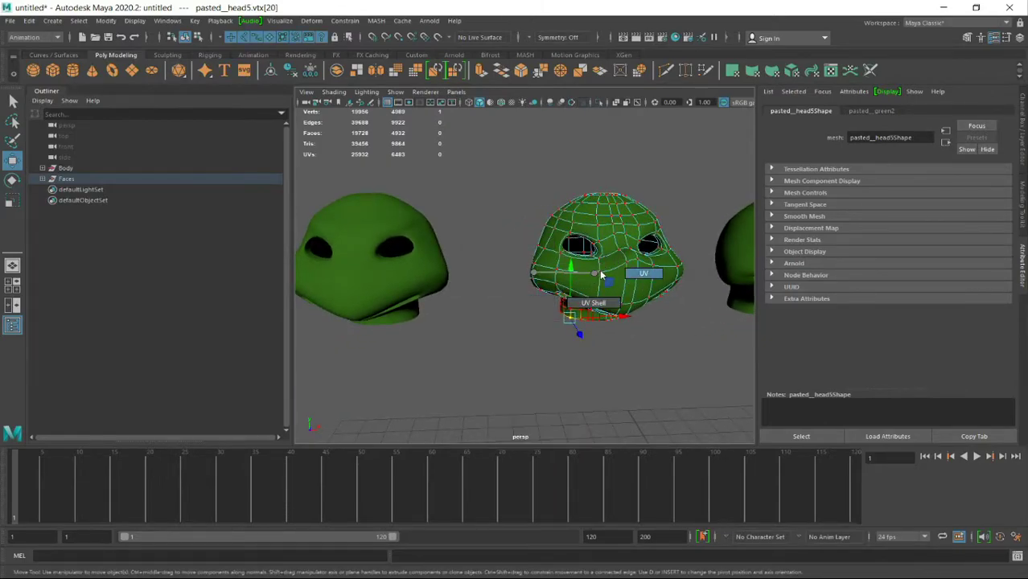
left_click(598, 270)
left_click_drag(419, 267, 493, 258, "alt")
right_click(470, 264)
left_click(431, 263)
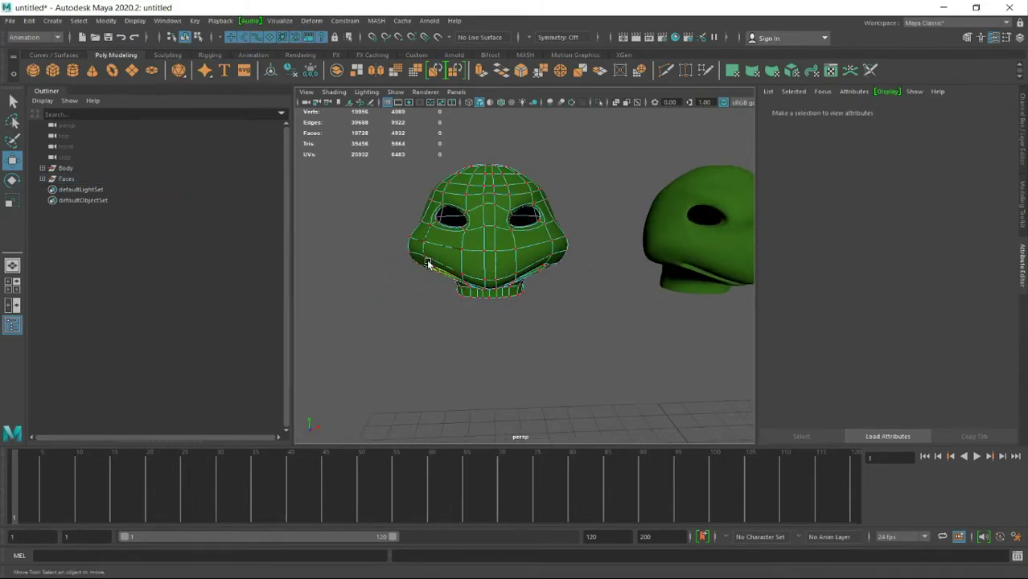
Step: Nudge cheek and eye vertices on the head copy slightly up and down
left_click(428, 263)
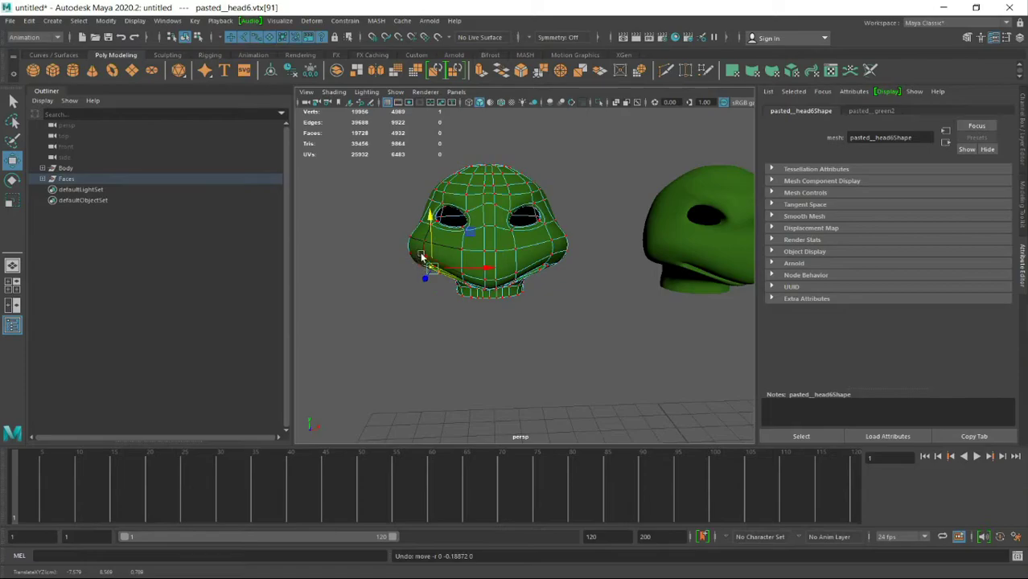
left_click(416, 225)
left_click_drag(416, 224, 417, 218)
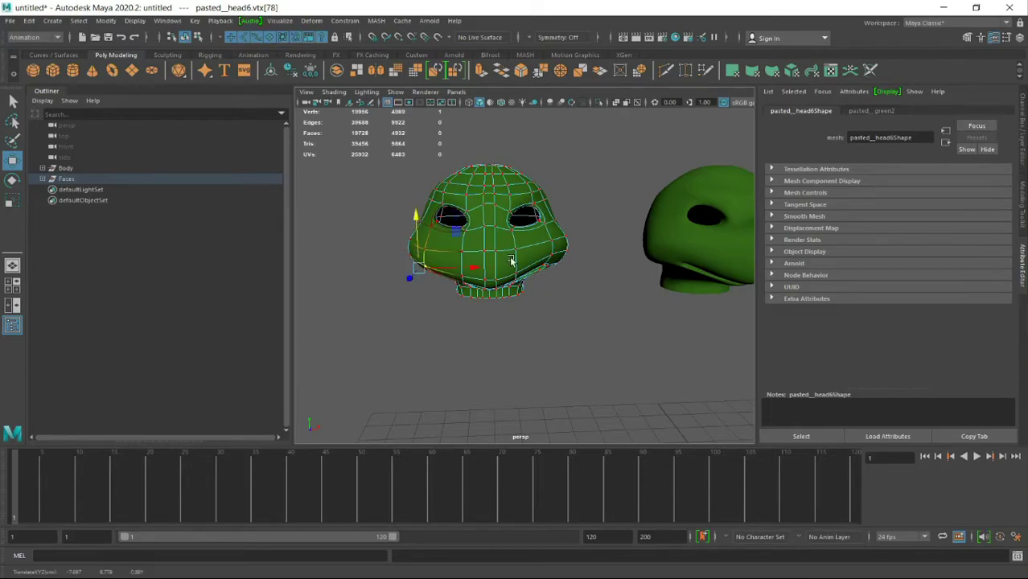
left_click(543, 265)
left_click_drag(546, 214, 551, 259)
left_click(586, 277)
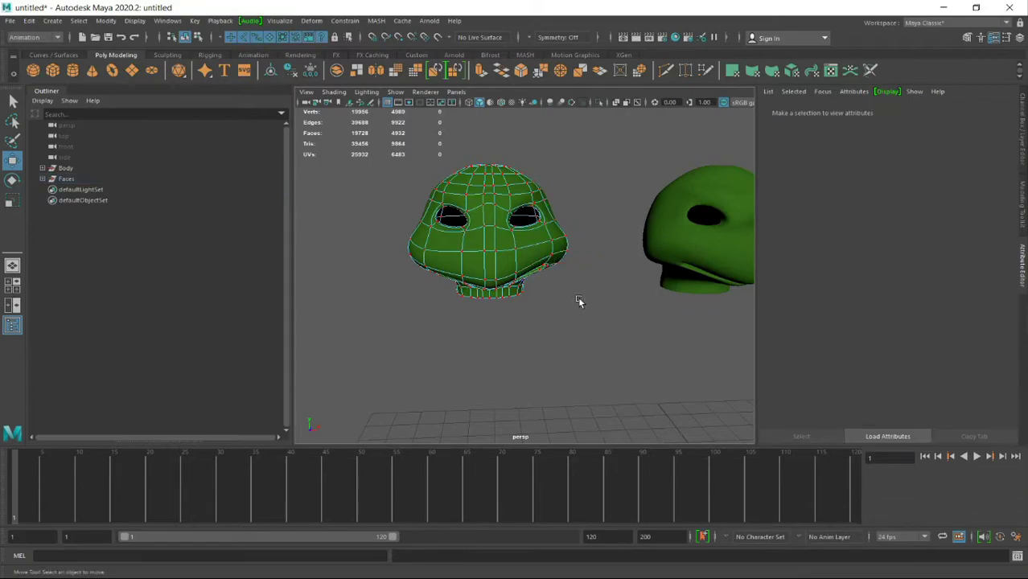
left_click(552, 257)
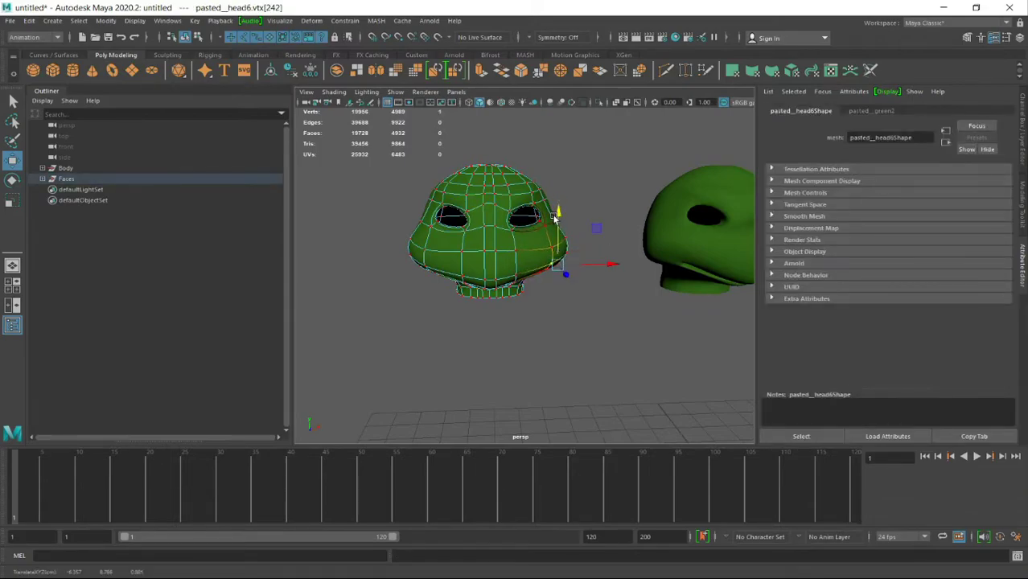
left_click(593, 321)
right_click_drag(592, 318, 638, 262)
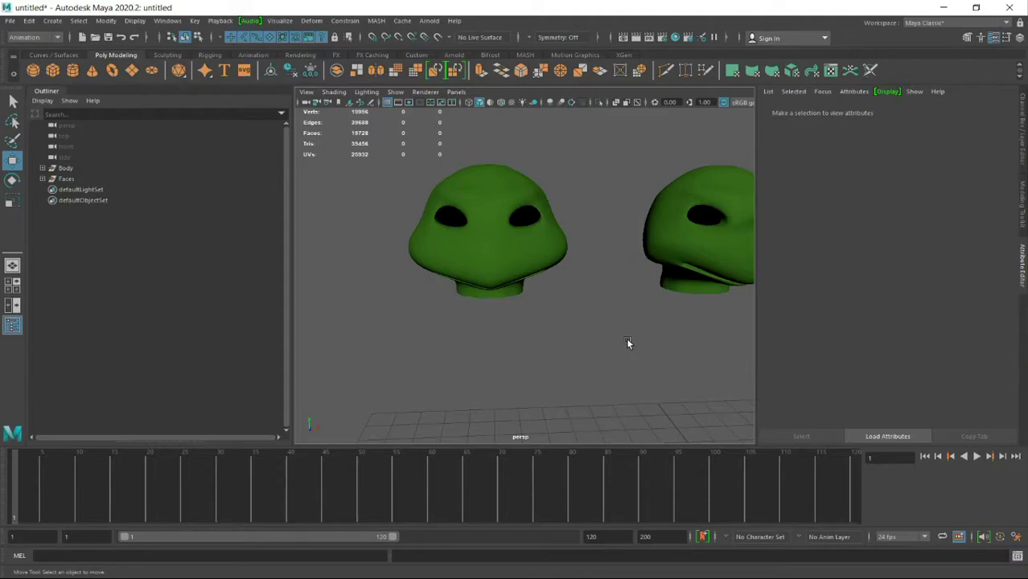
Step: Pan to reveal the grid, reselect a head, and switch it to vertex editing
scroll(626, 337, "down", 3)
scroll(574, 290, "up", 1)
scroll(503, 267, "up", 2)
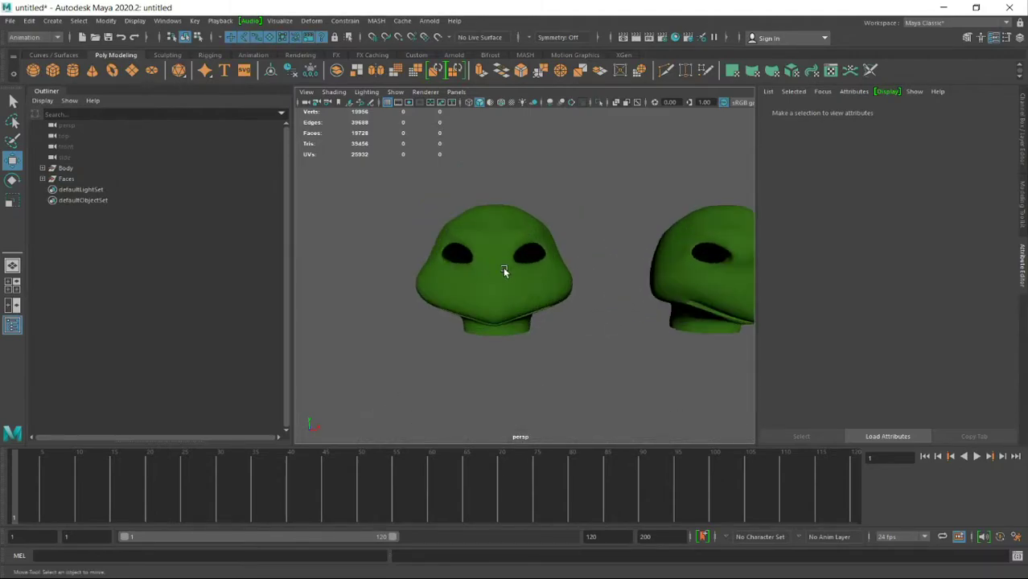
scroll(511, 263, "up", 2)
scroll(617, 318, "down", 3)
scroll(468, 321, "down", 2)
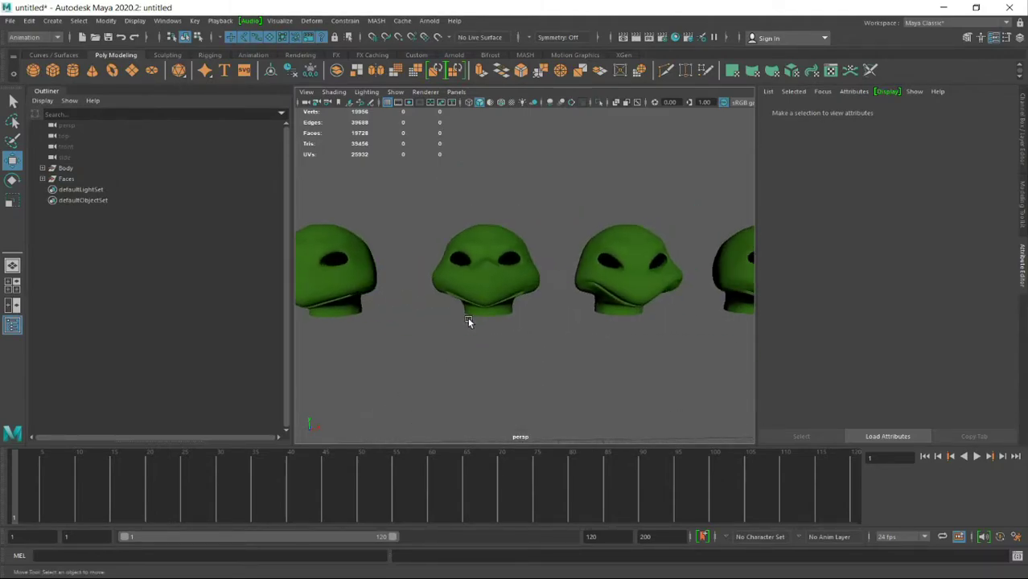
scroll(484, 323, "down", 2)
scroll(482, 323, "down", 2)
middle_click_drag(482, 324, 577, 310, "alt")
scroll(578, 310, "up", 4)
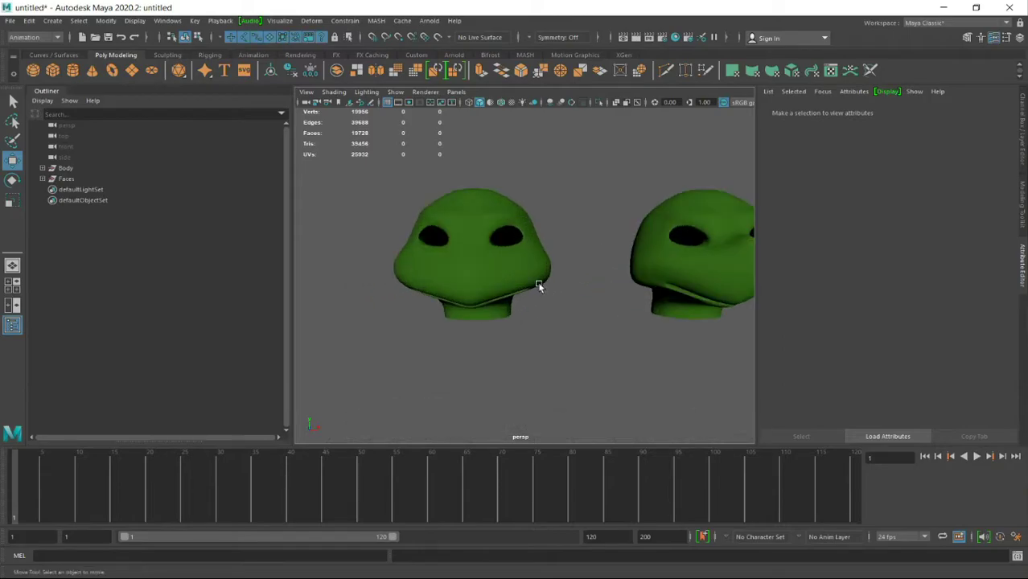
left_click(531, 296)
right_click_drag(531, 274, 469, 316)
left_click(476, 272)
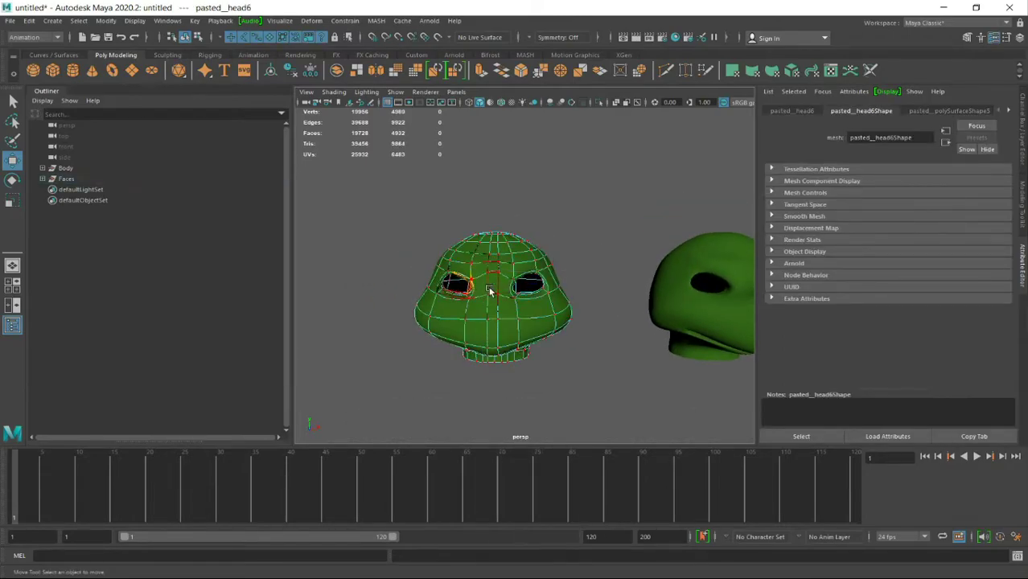
Step: Shift the vertex above the right eye, then return the head to object mode and deselect
scroll(483, 289, "up", 2)
left_click(546, 260)
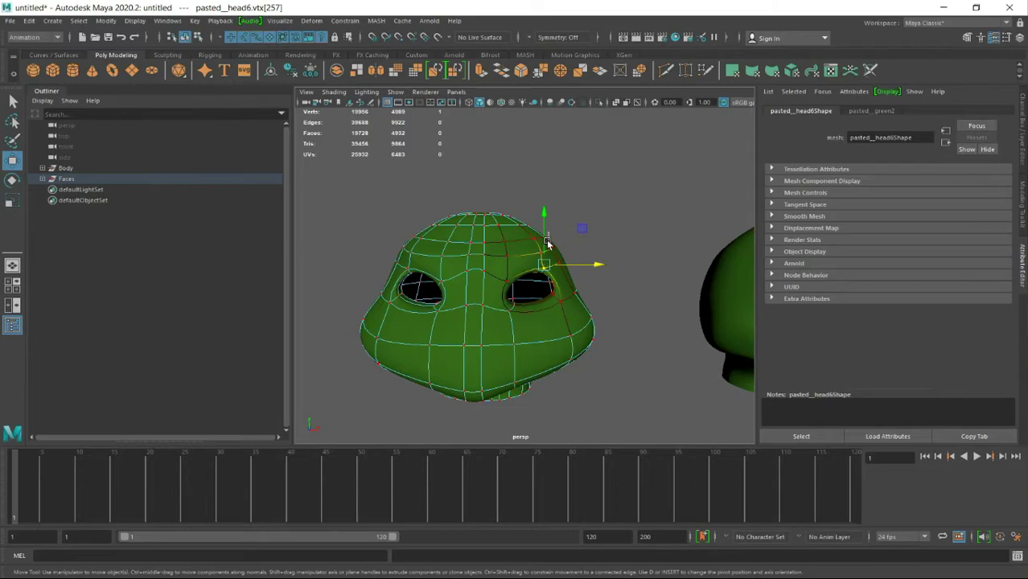
left_click(547, 238)
left_click_drag(546, 218, 544, 224)
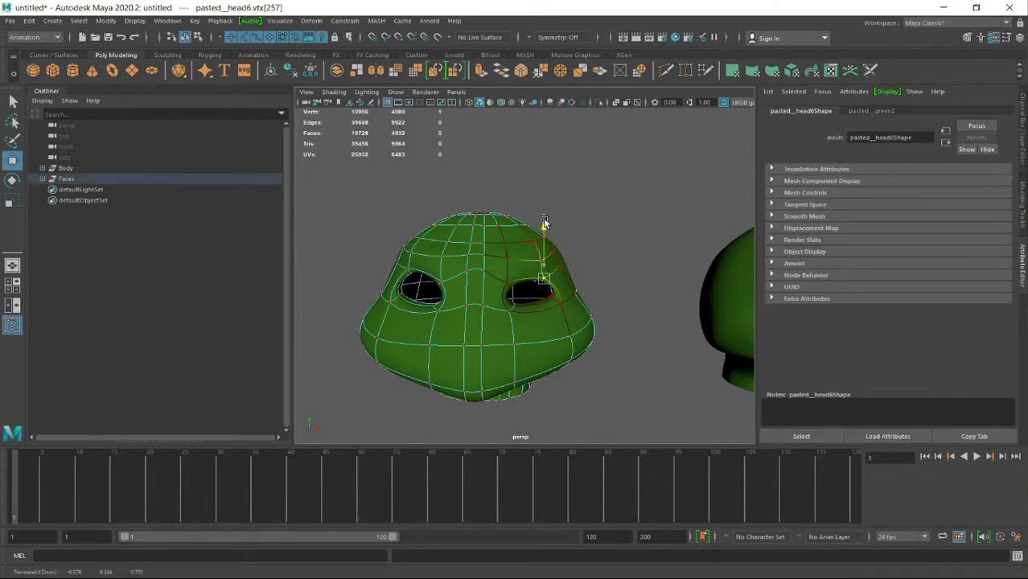
left_click(407, 270)
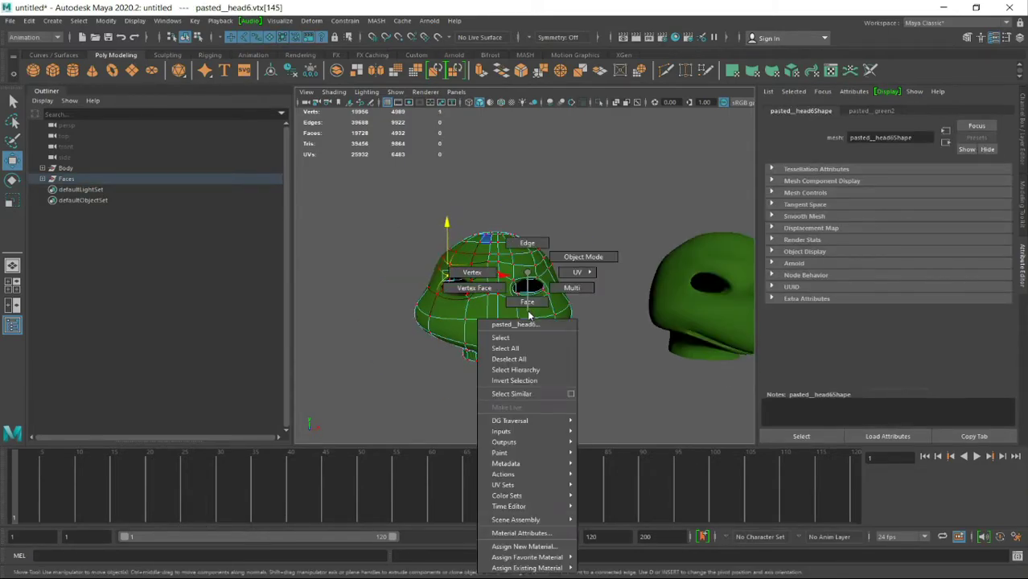
right_click_drag(527, 314, 581, 259)
left_click(609, 367)
scroll(609, 367, "down", 3)
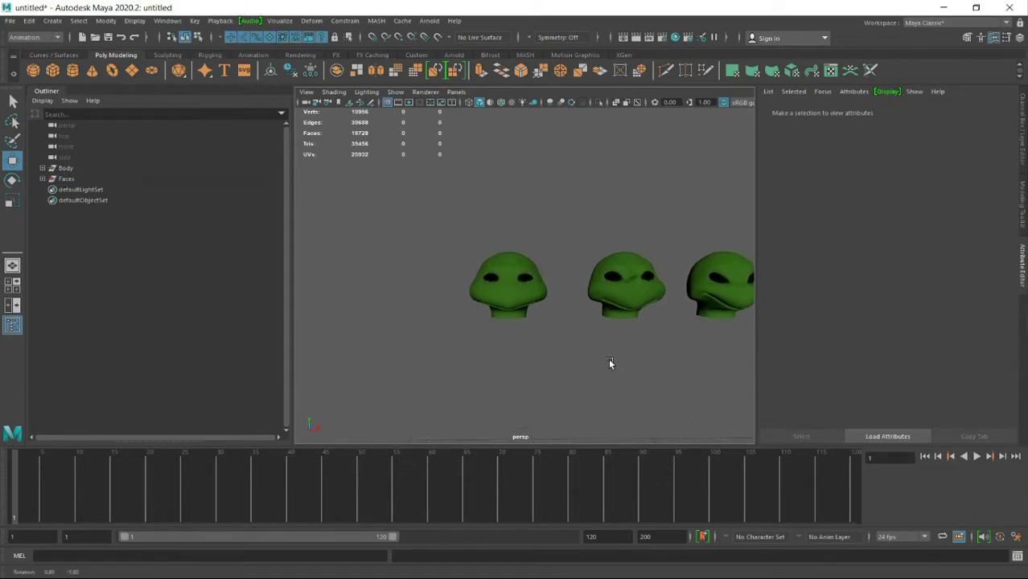
Step: Frame all four heads and select the left three, then the rightmost as base
mouse_move(606, 358)
right_mouse_down("alt")
mouse_move(461, 358)
mouse_move(525, 354)
right_mouse_up("alt")
middle_click_drag(524, 357, 470, 363, "alt")
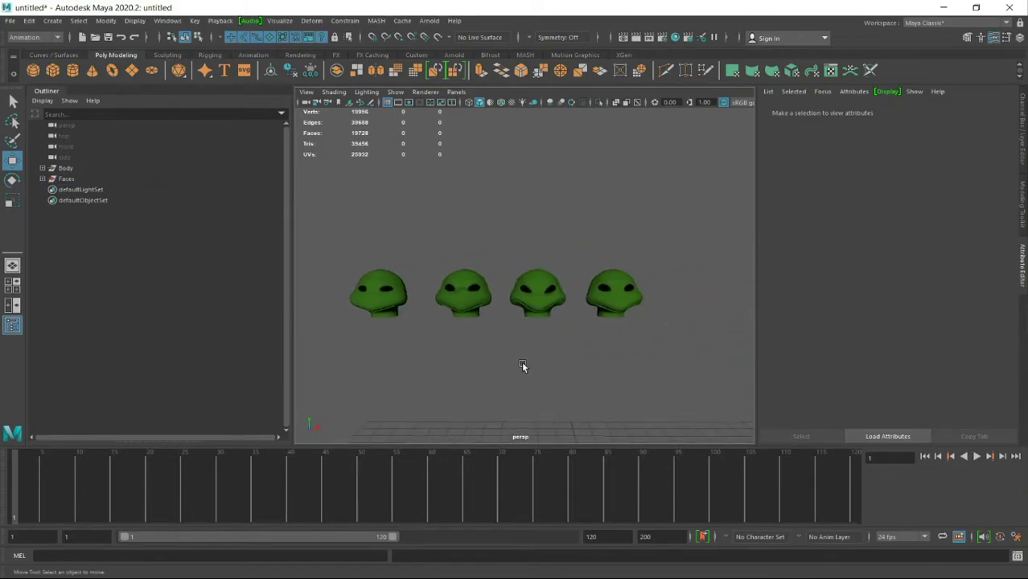
left_click_drag(347, 271, 555, 328)
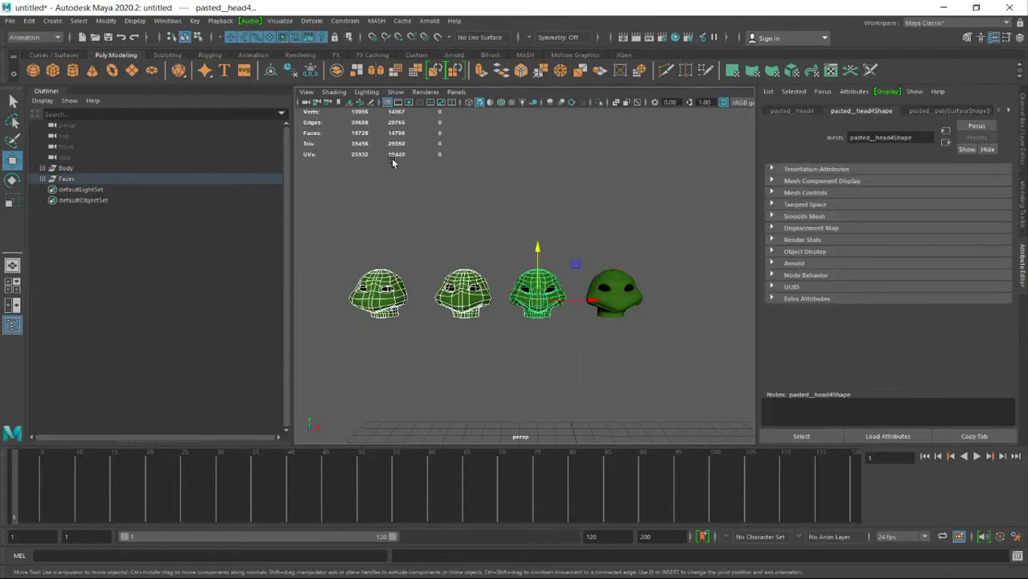
left_click(626, 304)
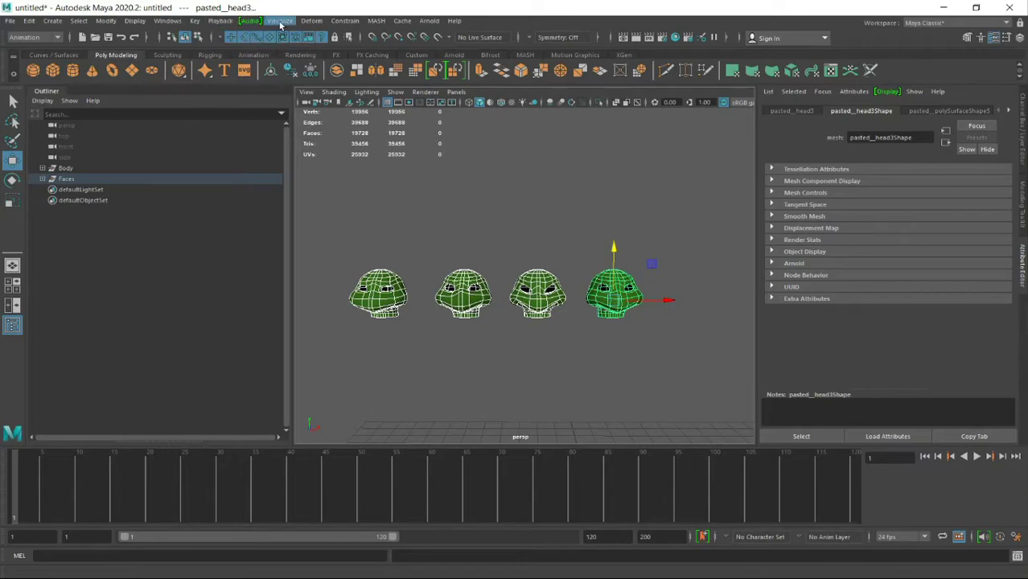
Step: Check the Deform > Blend Shape options in the Animation menu set, close them, and select the third head
left_click(50, 37)
left_click(39, 71)
left_click(312, 20)
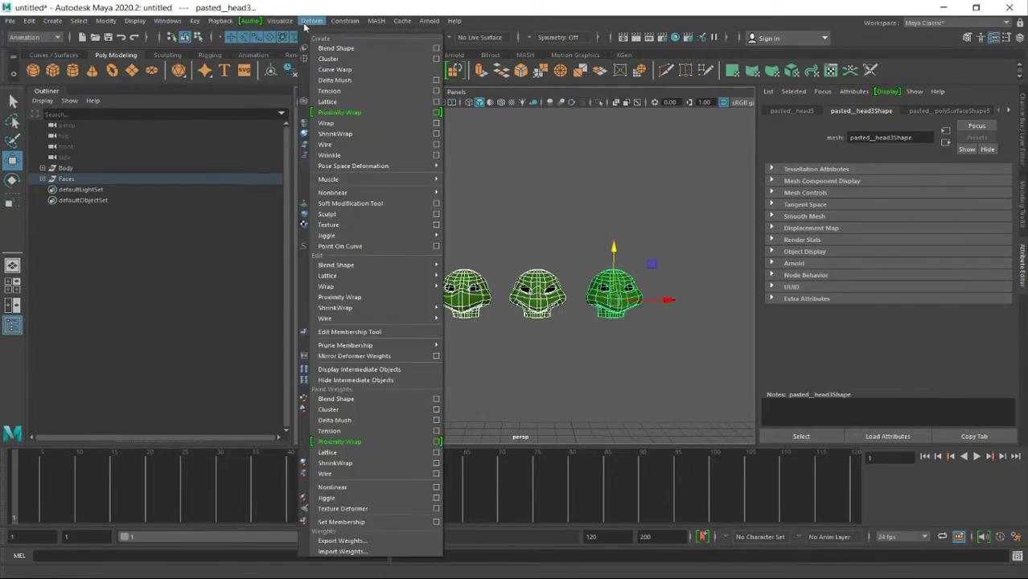
left_click(436, 48)
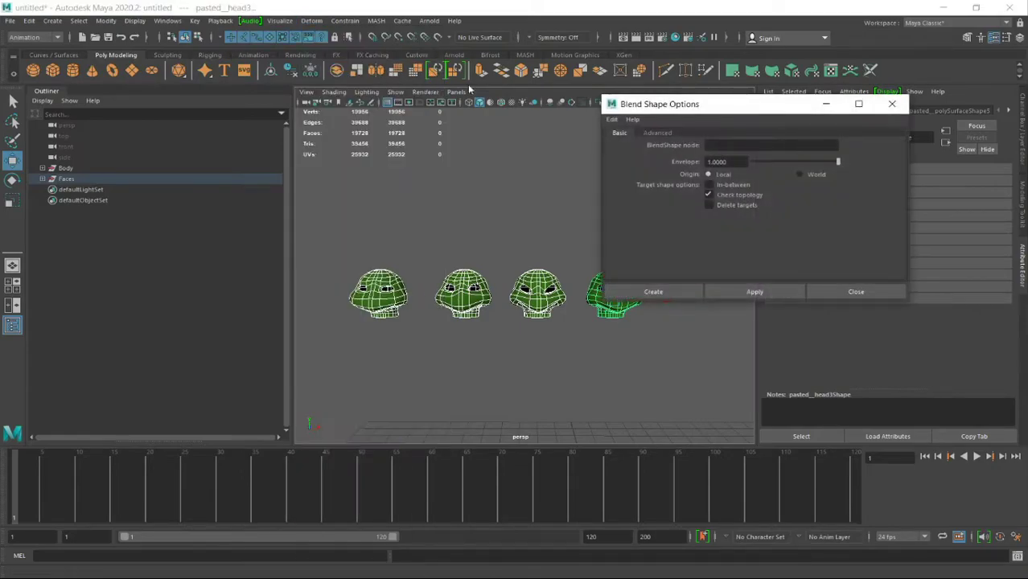
left_click(892, 104)
left_click(600, 354)
left_click(536, 308)
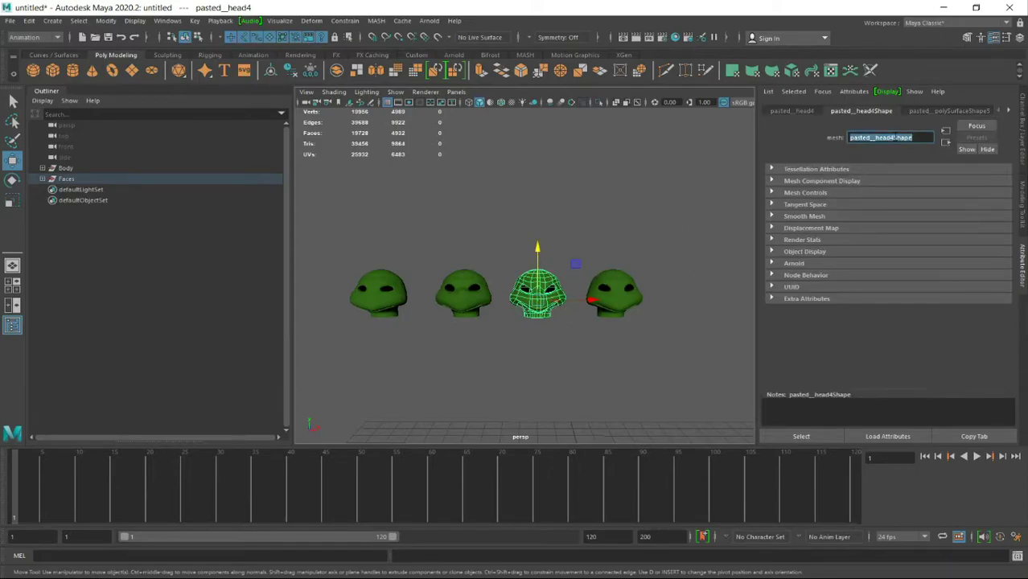
type("Fishy")
Step: Rename the three target head shapes Fishy, Noisy and Poker
key("Return")
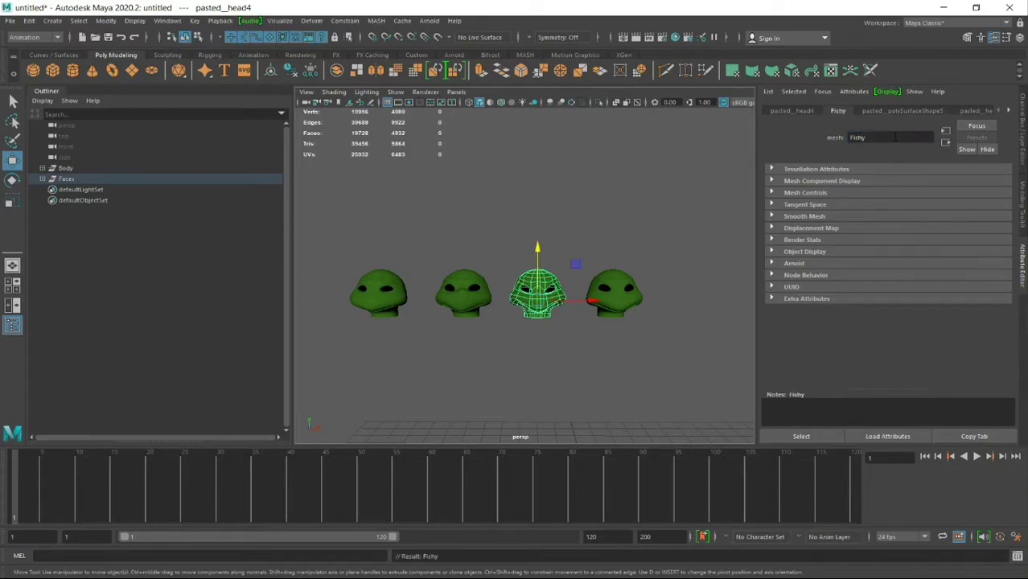
left_click(481, 302)
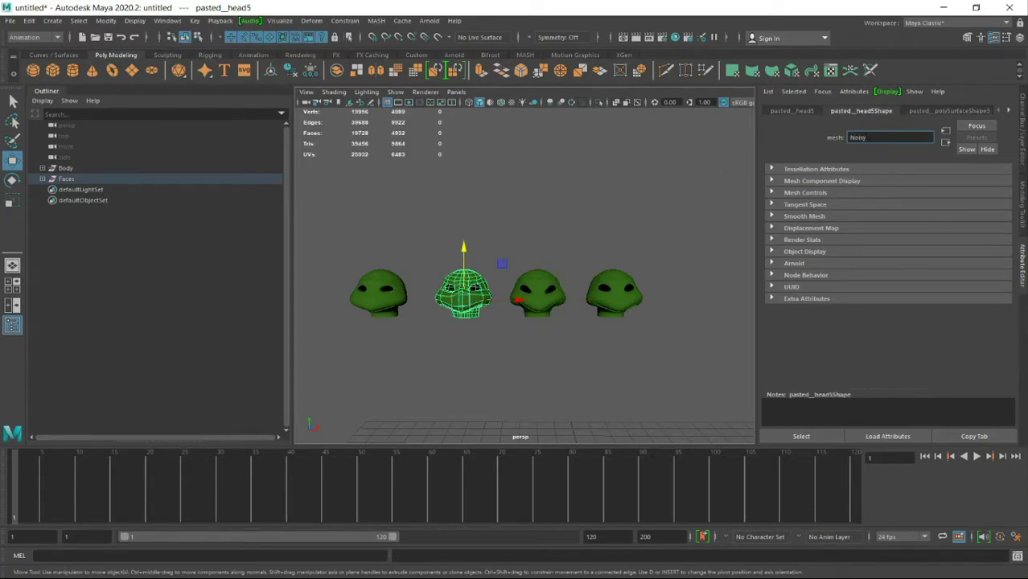
key("Return")
left_click(354, 304)
left_click(858, 138)
type("Po")
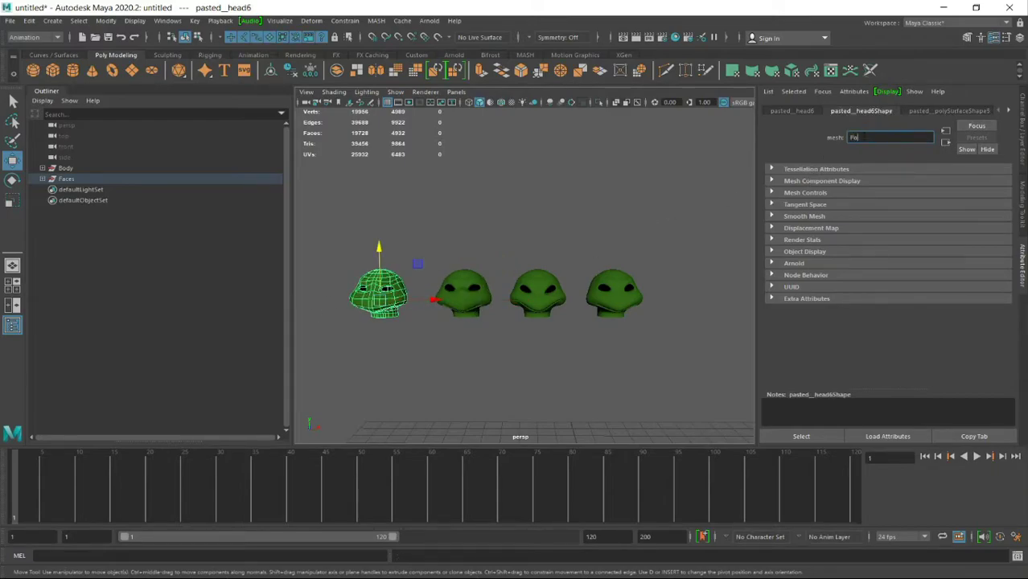
type("ker")
key("Return")
Step: Select the three sculpted heads, then the rightmost base, and create the FacialExtra blend shape
left_click(429, 237)
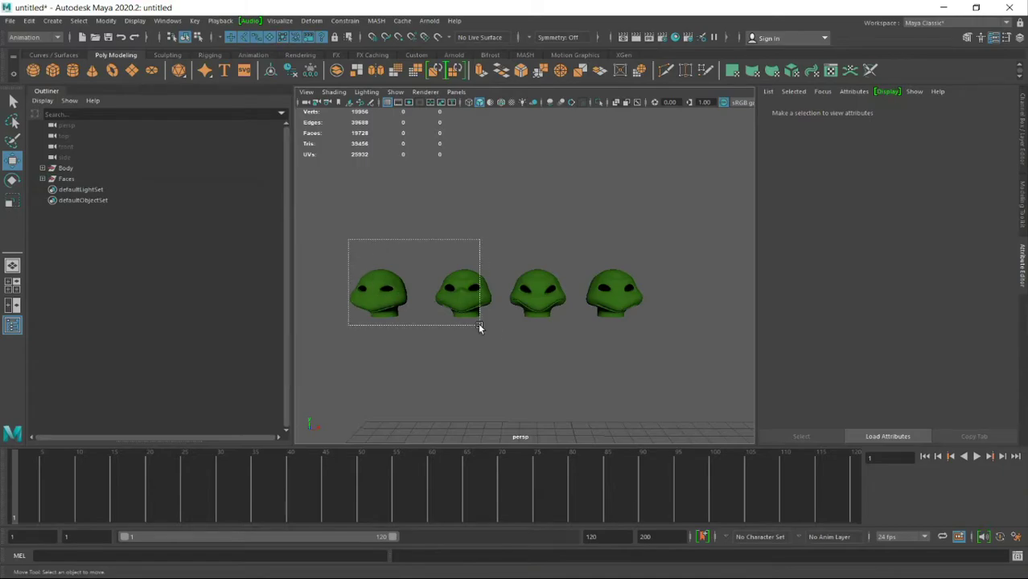
left_click_drag(347, 239, 558, 363)
left_click(618, 293, "shift")
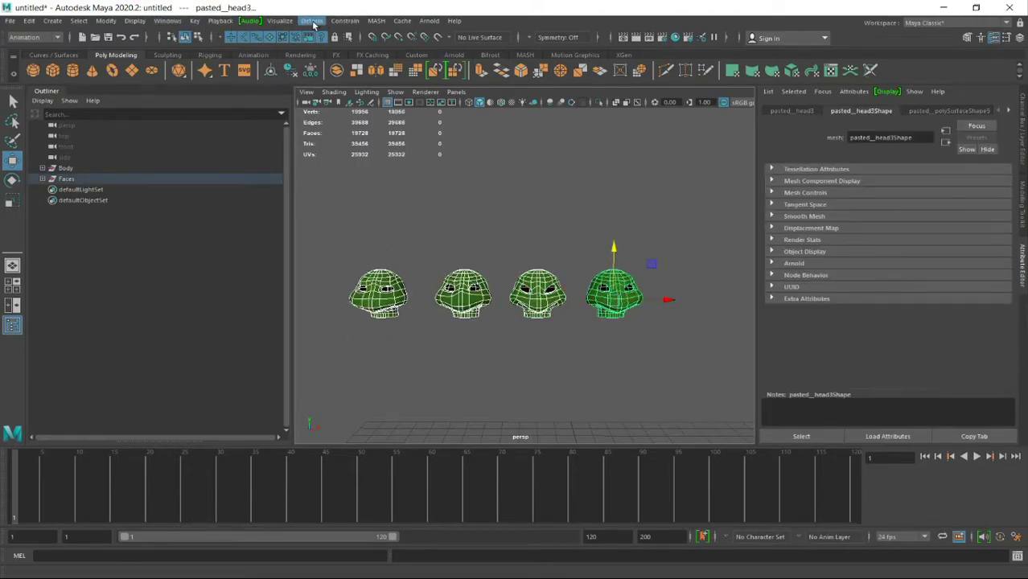
left_click(312, 21)
left_click(437, 48)
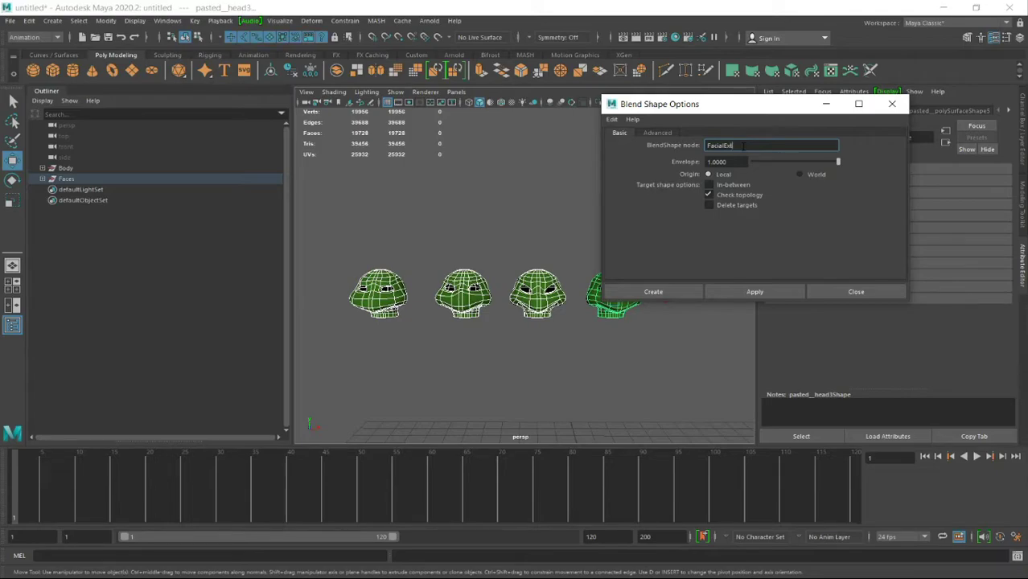
left_click(649, 294)
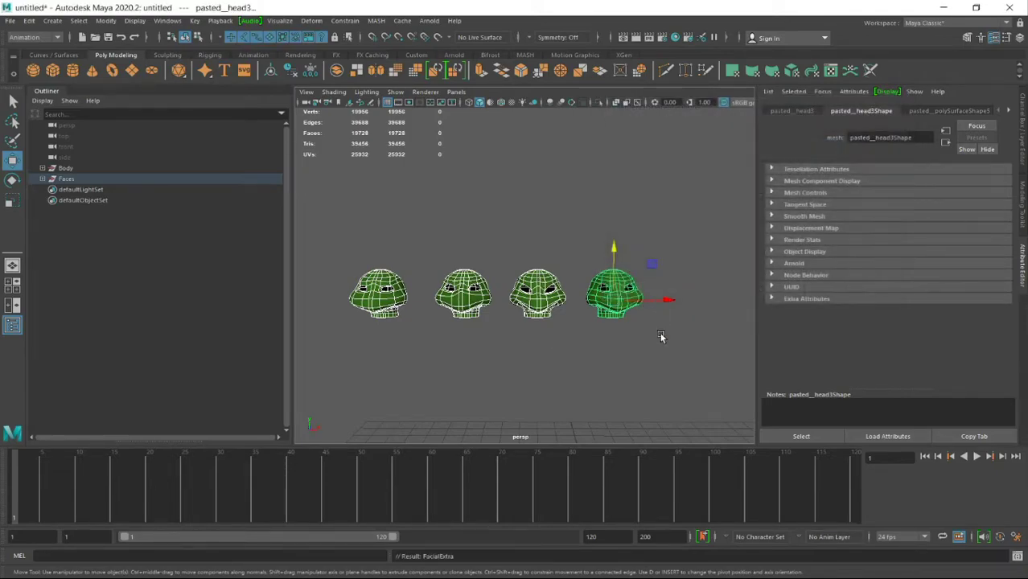
left_click(631, 343)
left_click(612, 294)
Step: Set the FacialExtra weights to pasted_head6 0.472 and pasted_head5 0.393
left_click_drag(696, 333, 674, 333, "alt")
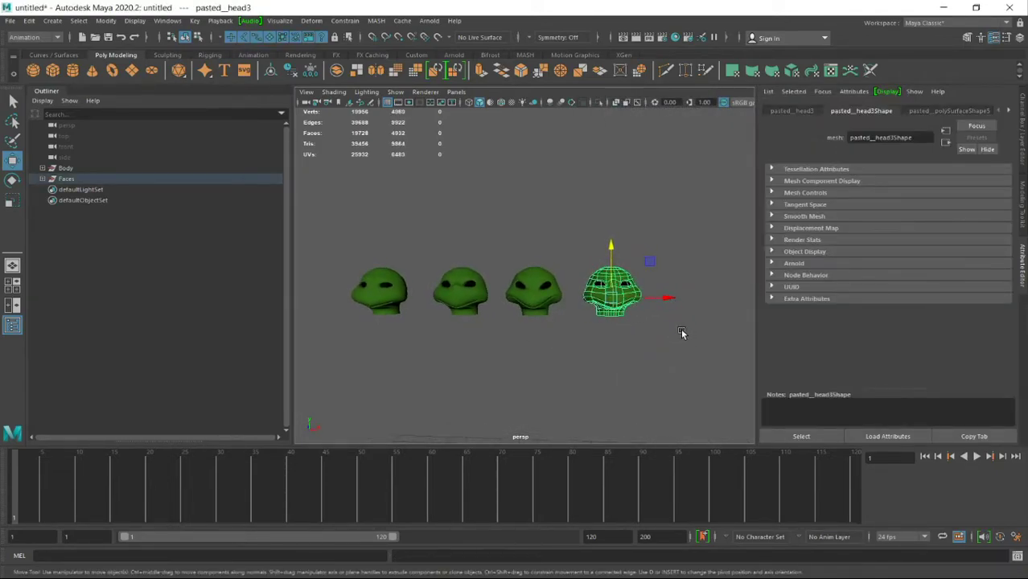
middle_click_drag(681, 332, 643, 354, "alt")
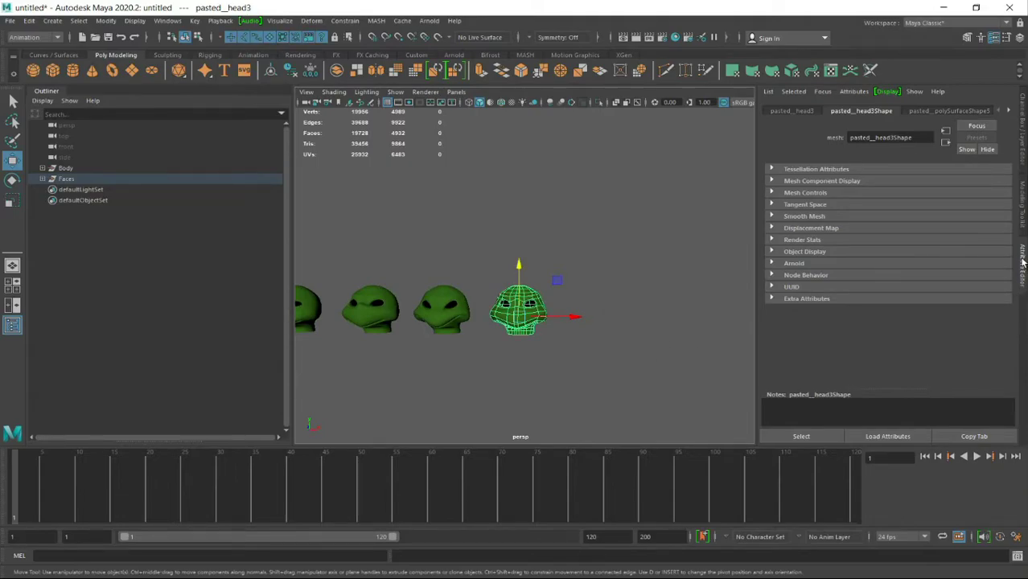
right_click_drag(483, 290, 561, 300, "alt")
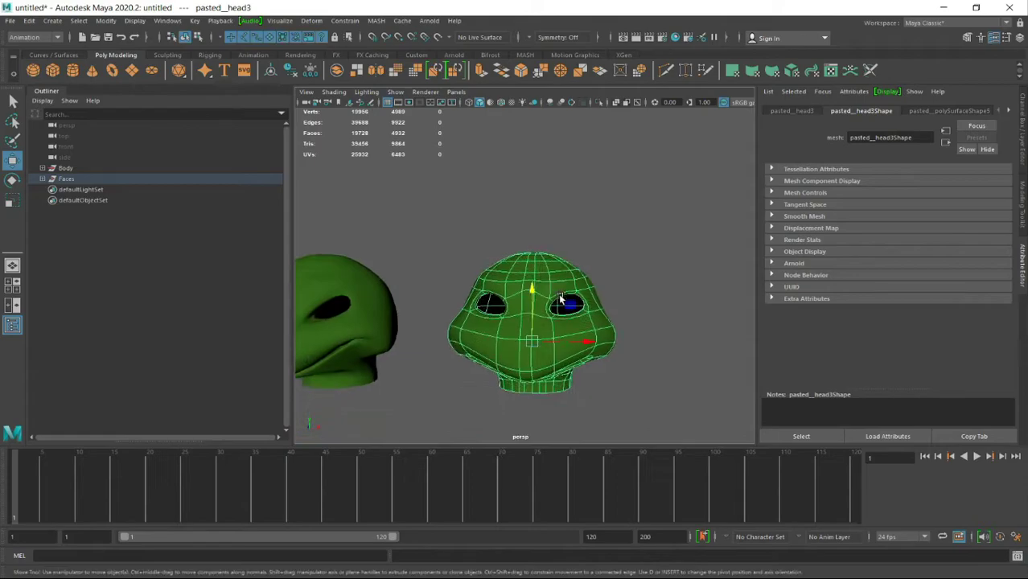
scroll(806, 110, "up", 1)
scroll(806, 111, "down", 2)
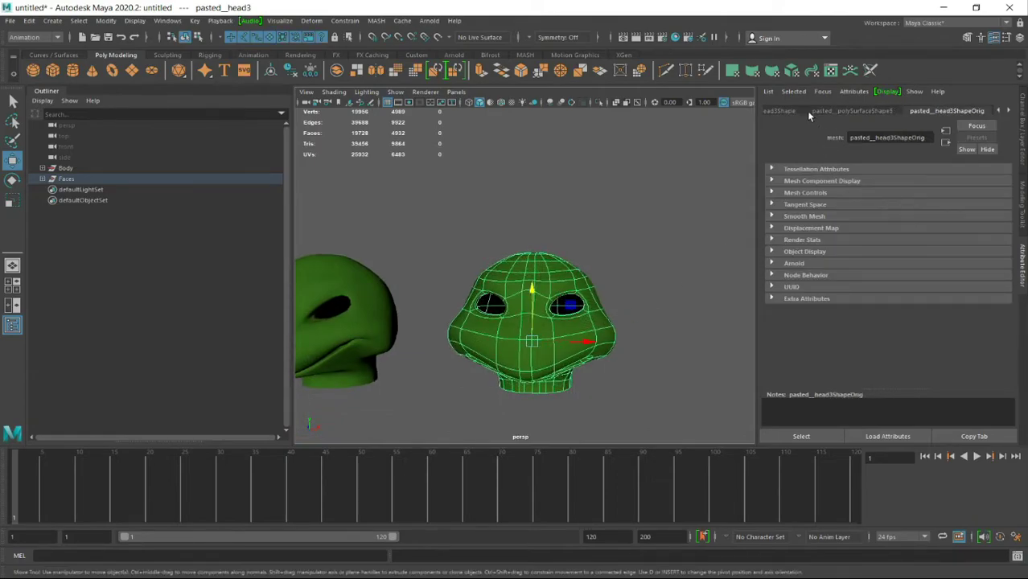
scroll(806, 111, "down", 1)
scroll(806, 110, "down", 2)
scroll(806, 110, "up", 1)
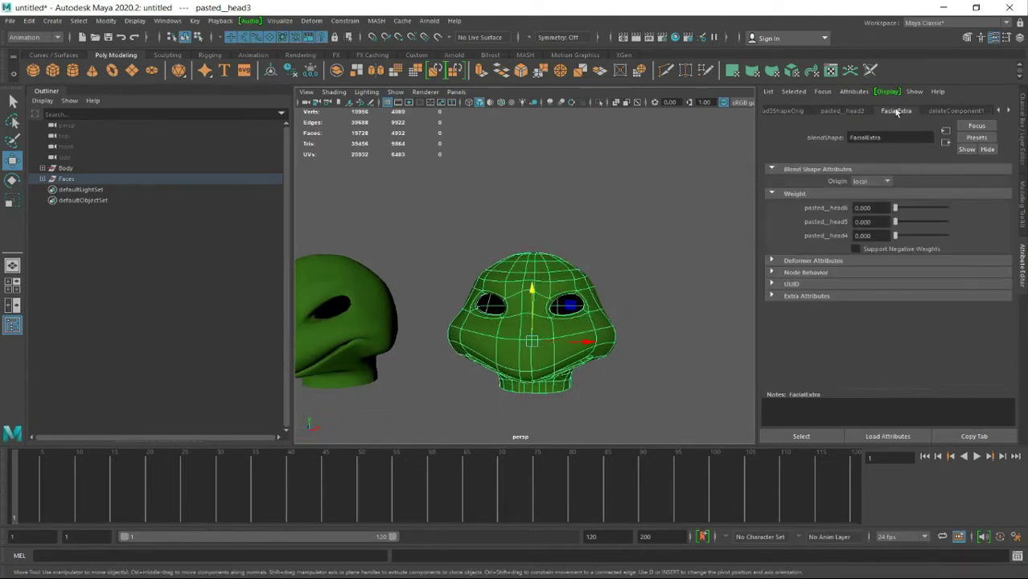
mouse_move(895, 207)
left_mouse_down()
mouse_move(993, 222)
mouse_move(877, 203)
mouse_move(870, 222)
mouse_move(991, 243)
left_mouse_up()
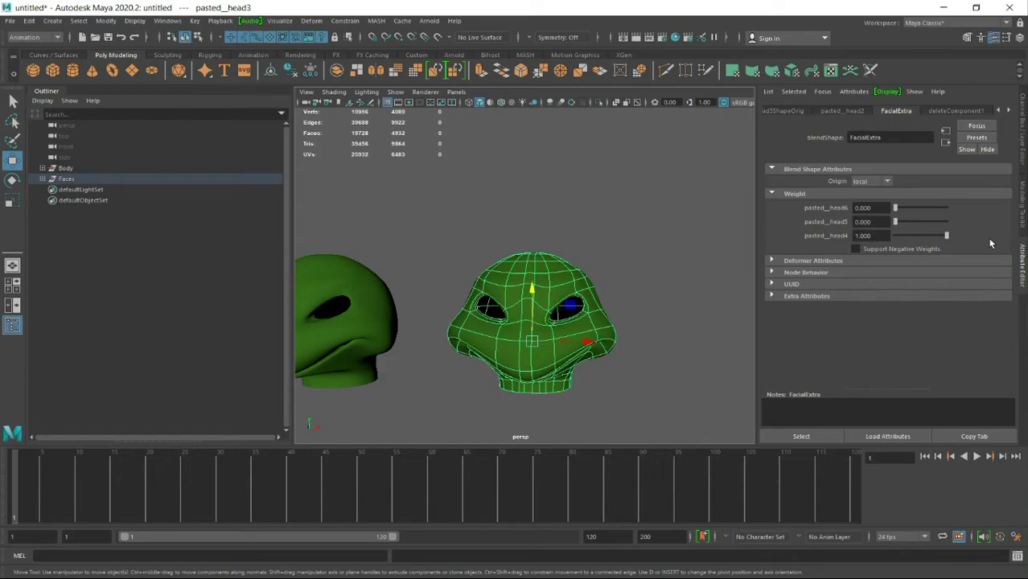
mouse_move(897, 222)
left_mouse_down()
mouse_move(918, 238)
mouse_move(919, 209)
mouse_move(916, 237)
left_mouse_up()
Step: Select the three target heads and hide them with Ctrl+H
left_click(665, 317)
scroll(663, 333, "down", 3)
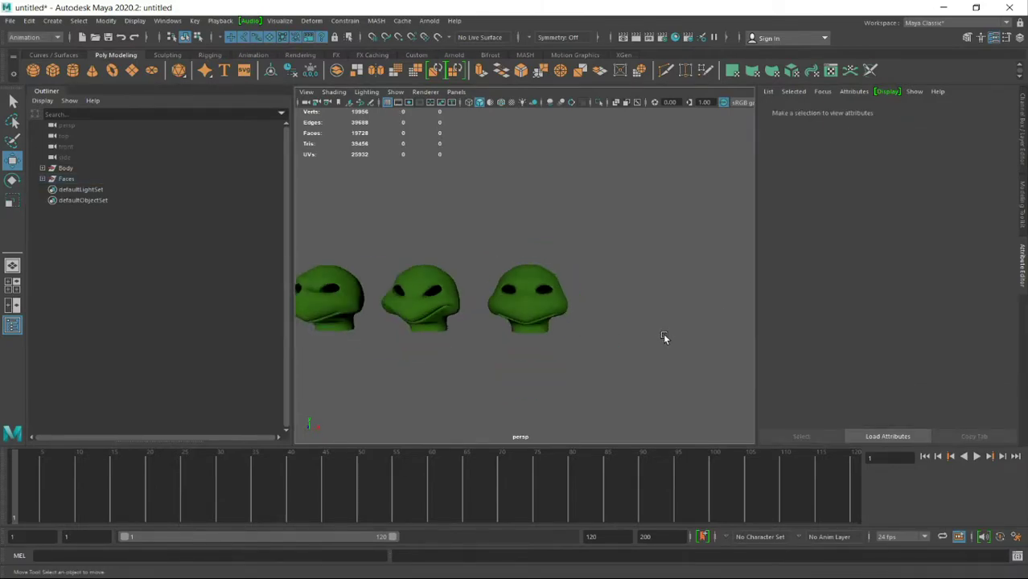
scroll(626, 348, "up", 5)
scroll(629, 349, "down", 3)
scroll(625, 330, "down", 2)
mouse_move(622, 313)
left_mouse_down("alt")
mouse_move(649, 317)
mouse_move(584, 344)
mouse_move(613, 335)
left_mouse_up("alt")
scroll(566, 347, "down", 2)
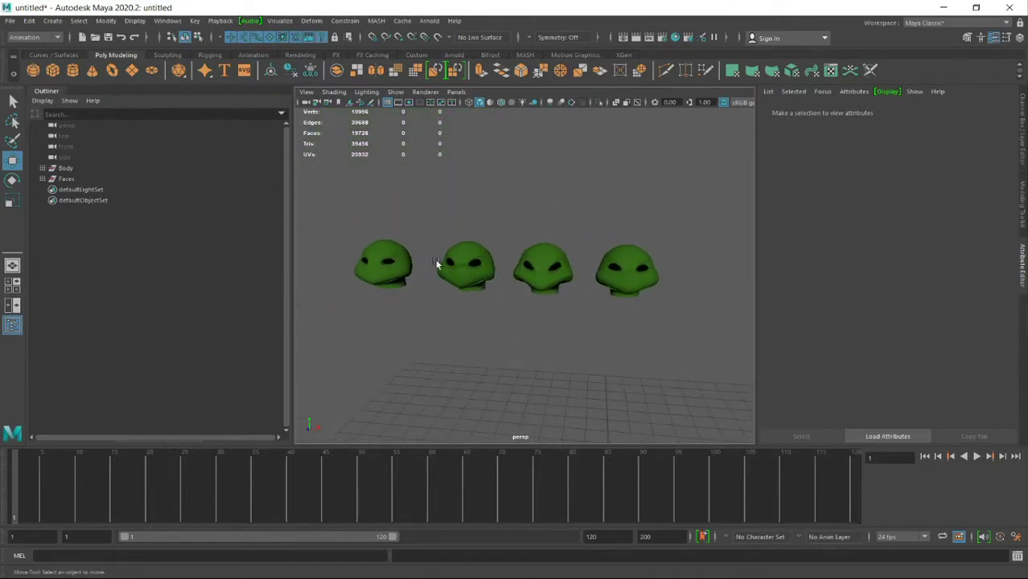
left_click_drag(365, 229, 567, 330)
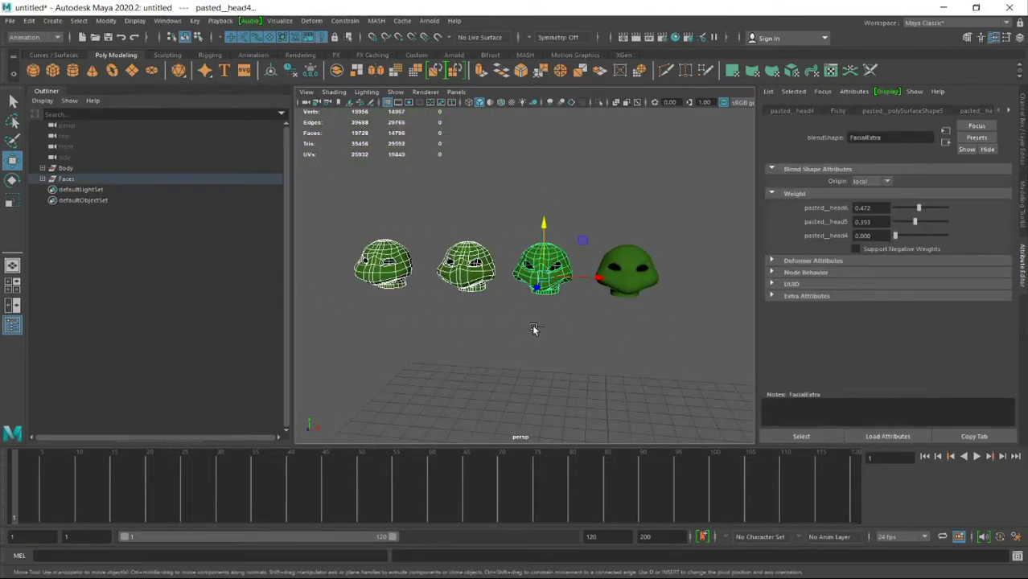
key("ctrl+h")
Step: Expand Body and Faces in the Outliner and unhide pasted_head4 through pasted_head6
mouse_move(633, 312)
left_mouse_down("alt")
mouse_move(471, 306)
mouse_move(536, 295)
left_mouse_up("alt")
scroll(474, 290, "up", 3)
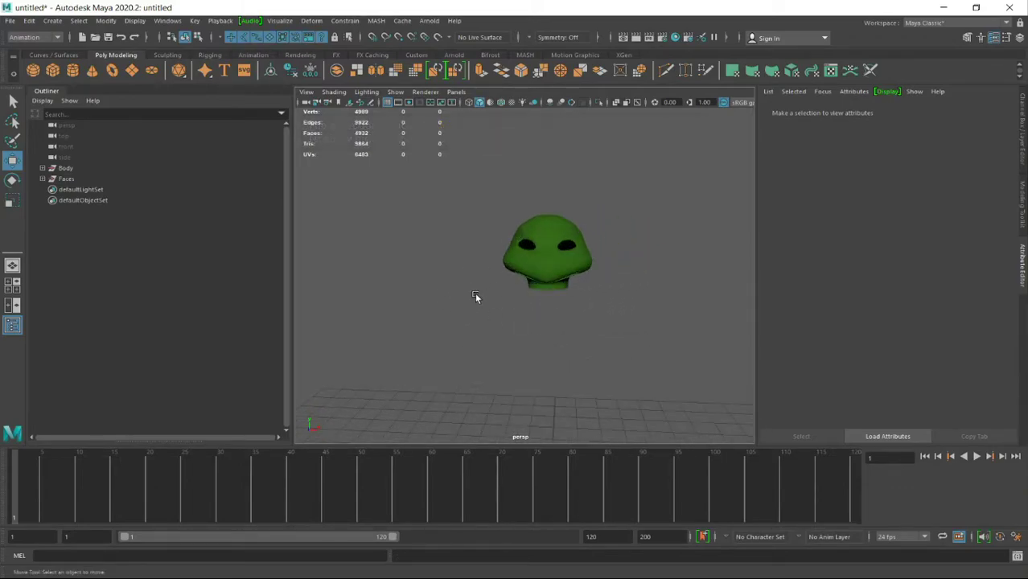
left_click(42, 167)
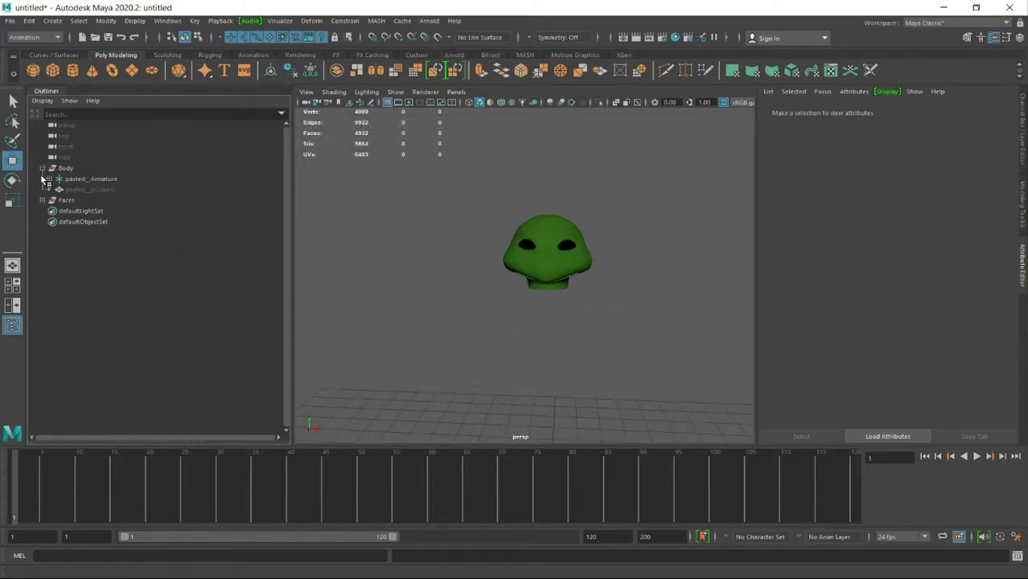
left_click(42, 200)
left_click(106, 222)
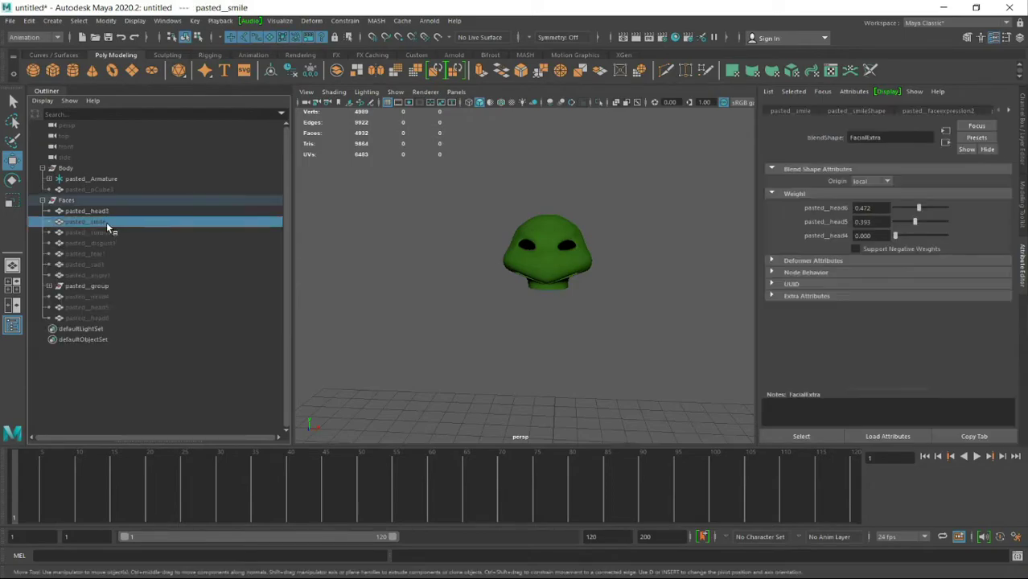
left_click(115, 296)
left_click(112, 318, "shift")
key("shift+h")
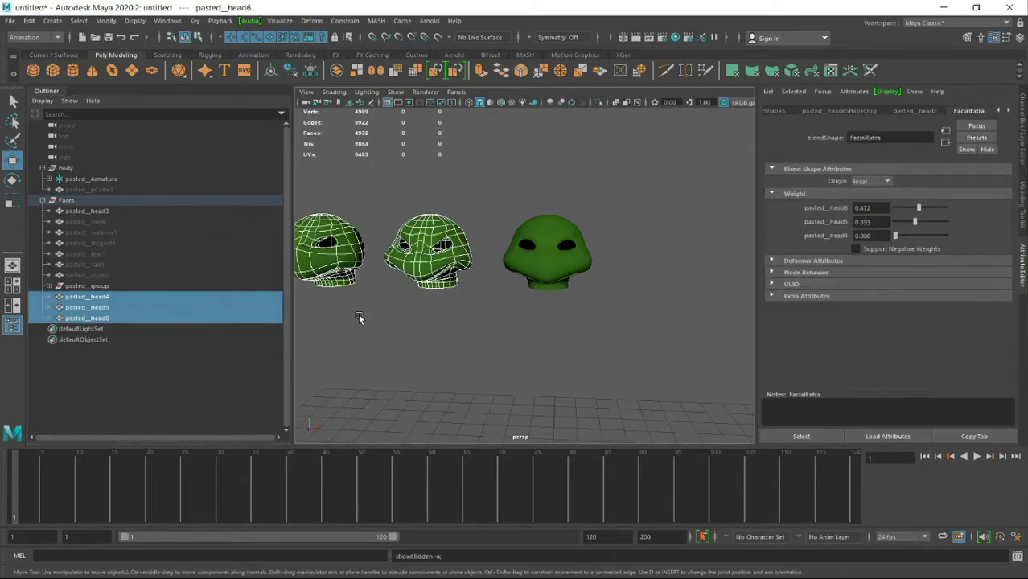
Step: Frame all four heads in view and reselect pasted_group and the target heads to inspect them
left_click(432, 306)
key("a")
left_click(115, 287)
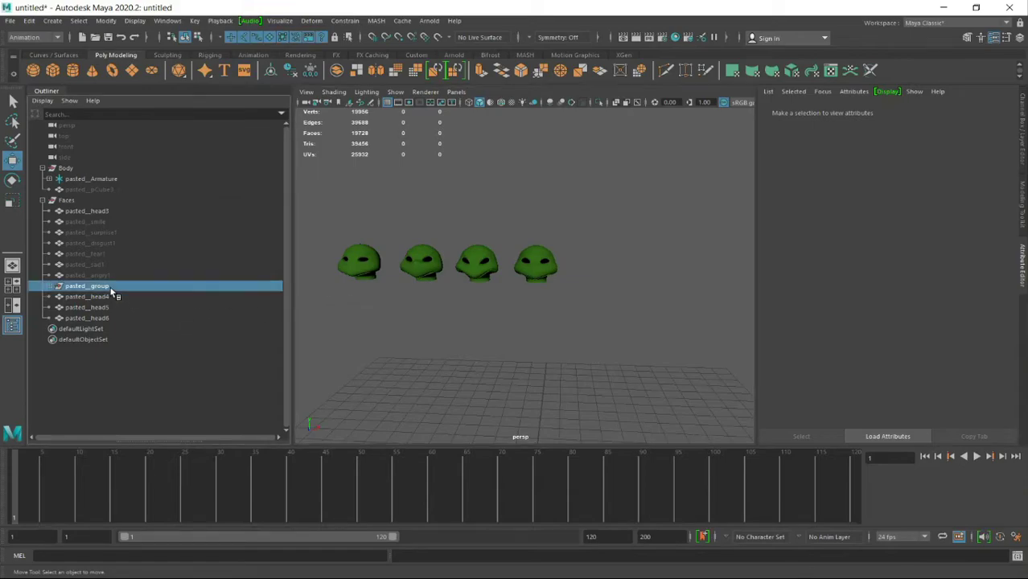
left_click(115, 313)
left_click(120, 314, "ctrl")
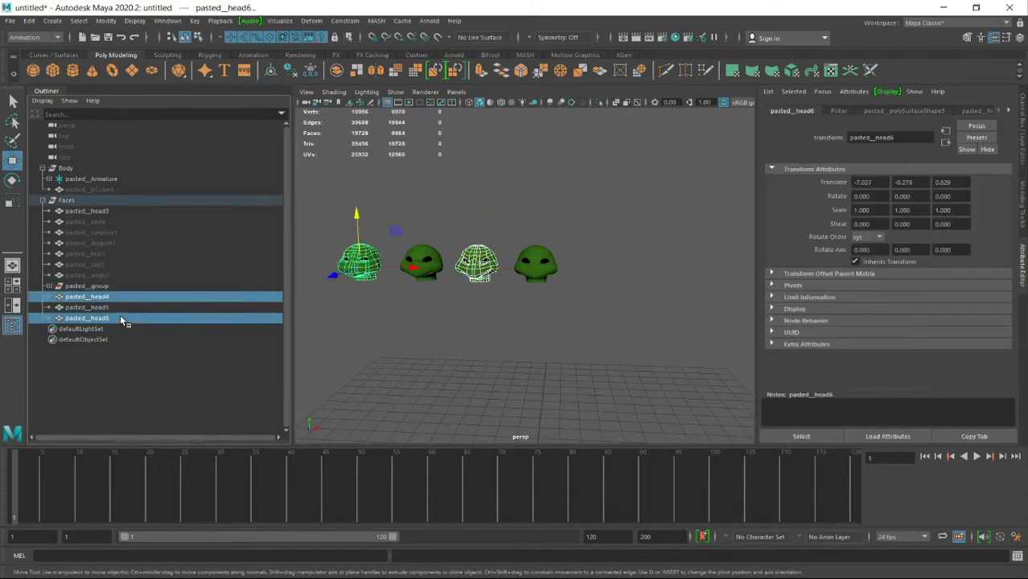
left_click_drag(354, 310, 412, 309, "alt")
left_click(574, 299)
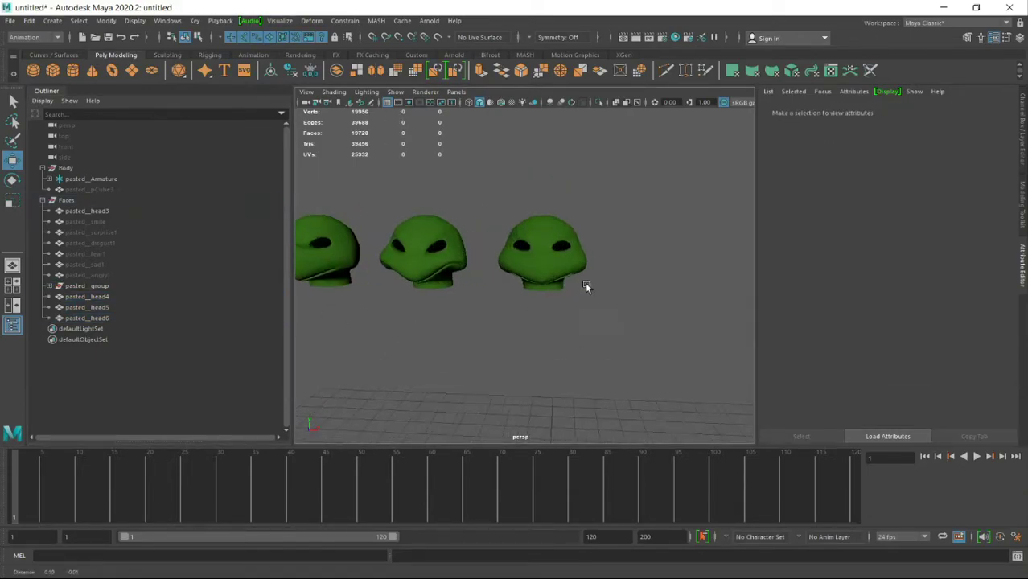